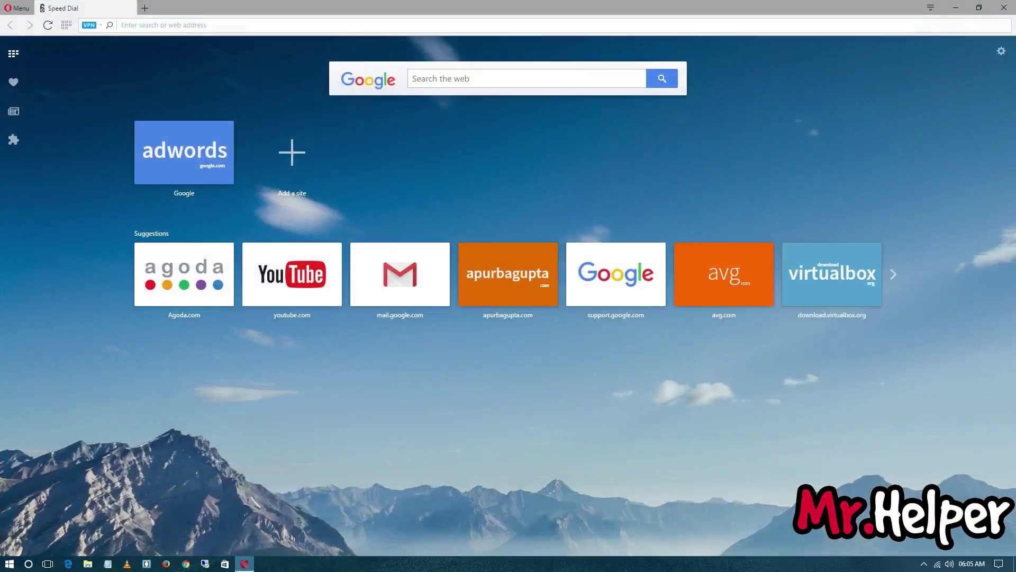
- Load google.com in Opera and search Google for 'mkvtoolnix'
left_click(178, 29)
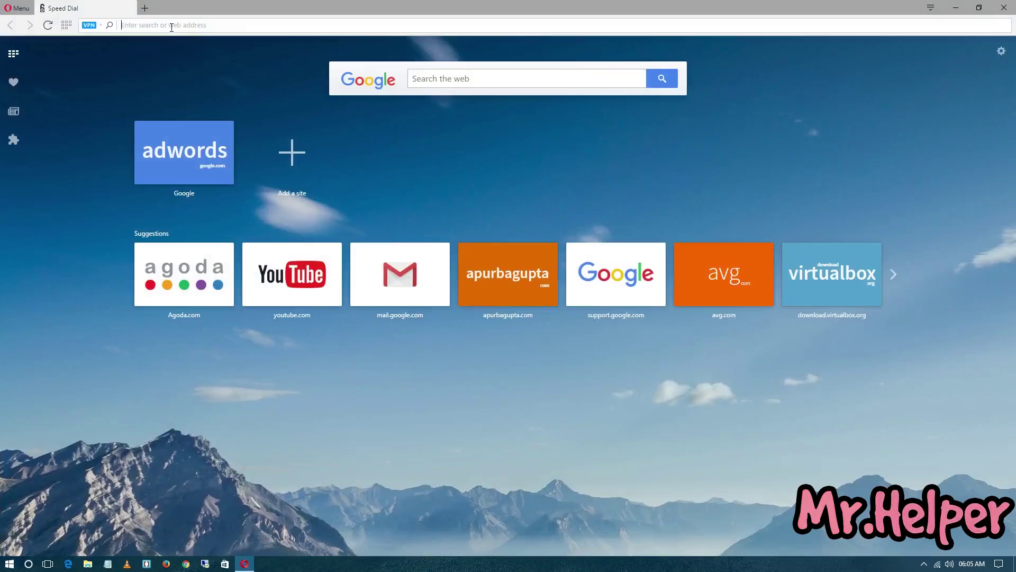
type("google.c")
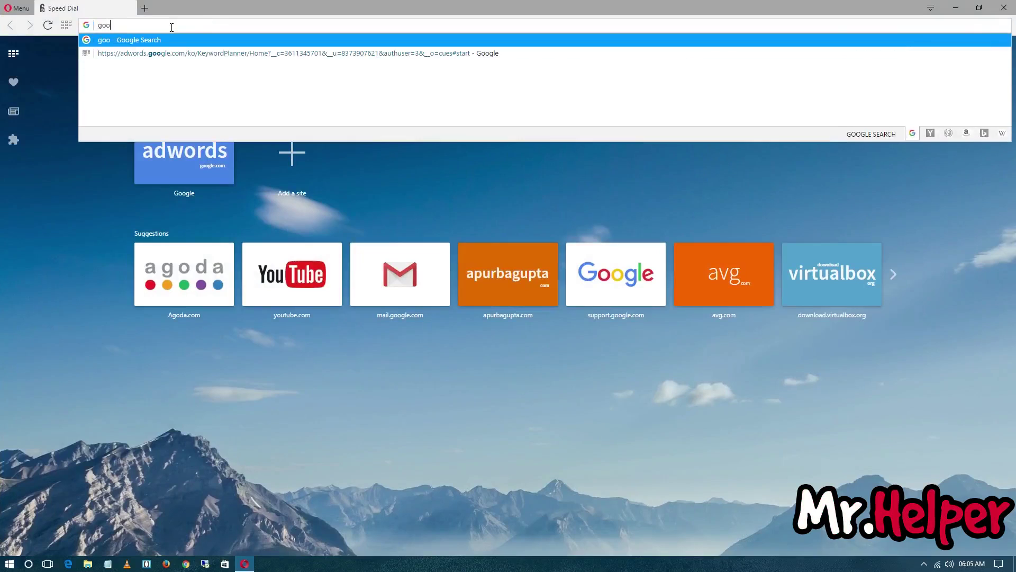
type("om")
key("Return")
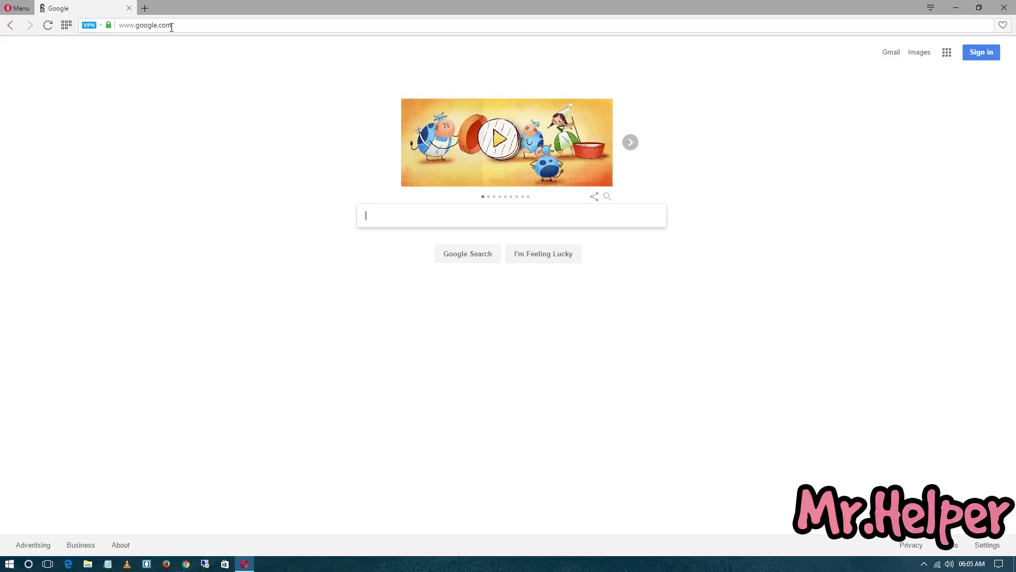
type("mkvtoolnix")
key("Return")
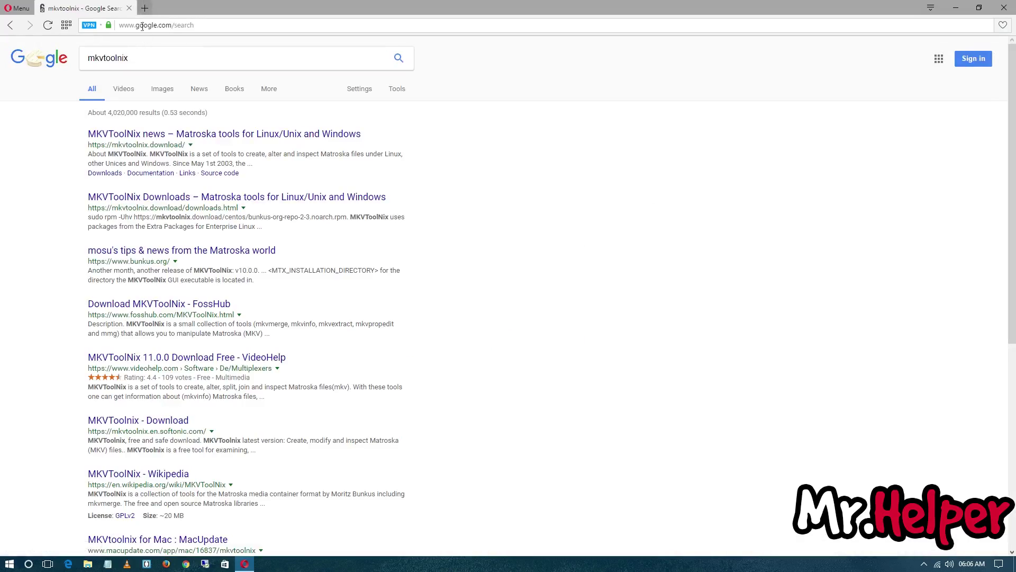
- Open the official MKVToolNix site and go to its Windows downloads section
left_click(155, 136)
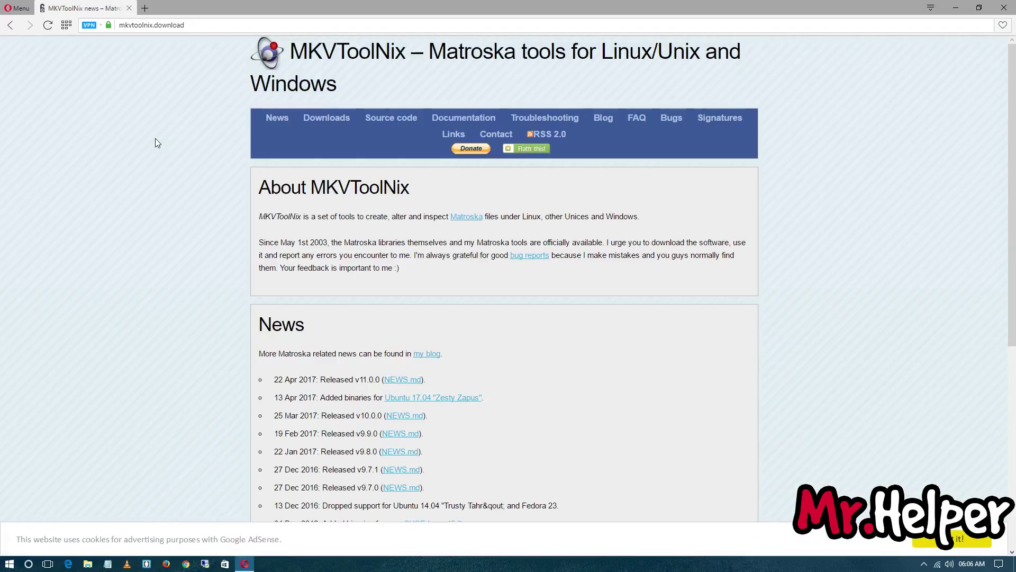
left_click(336, 118)
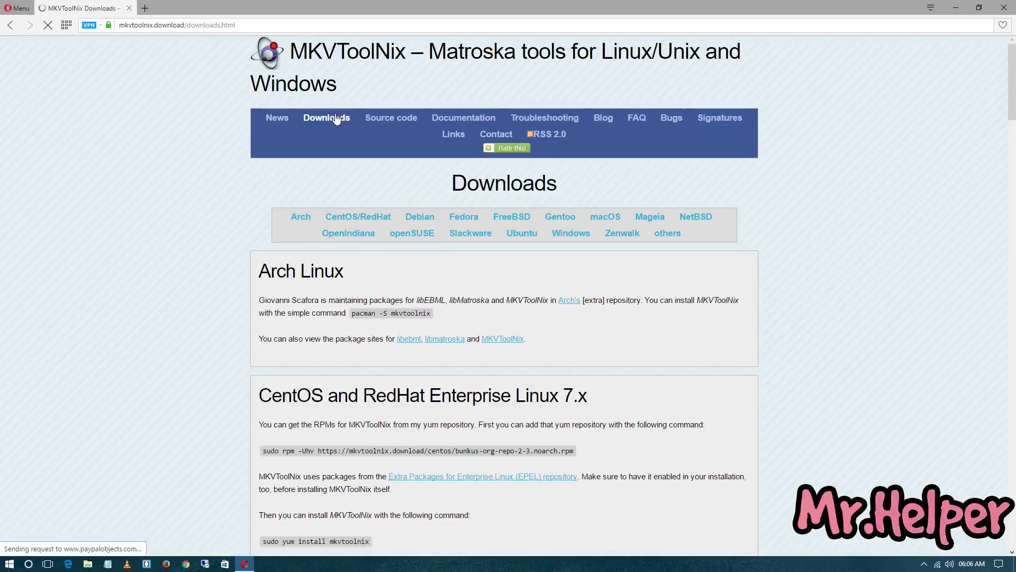
left_click(588, 238)
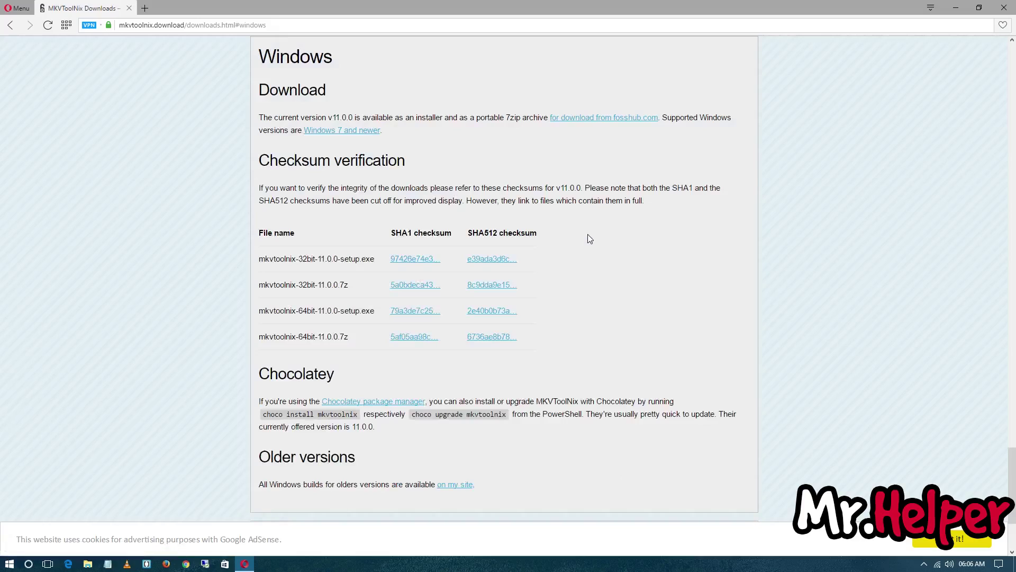
- Open the FossHub download link in a new tab, switch to it, and minimize Opera
right_click(578, 120)
left_click(551, 146)
right_click(566, 122)
left_click(570, 125)
left_click(157, 6)
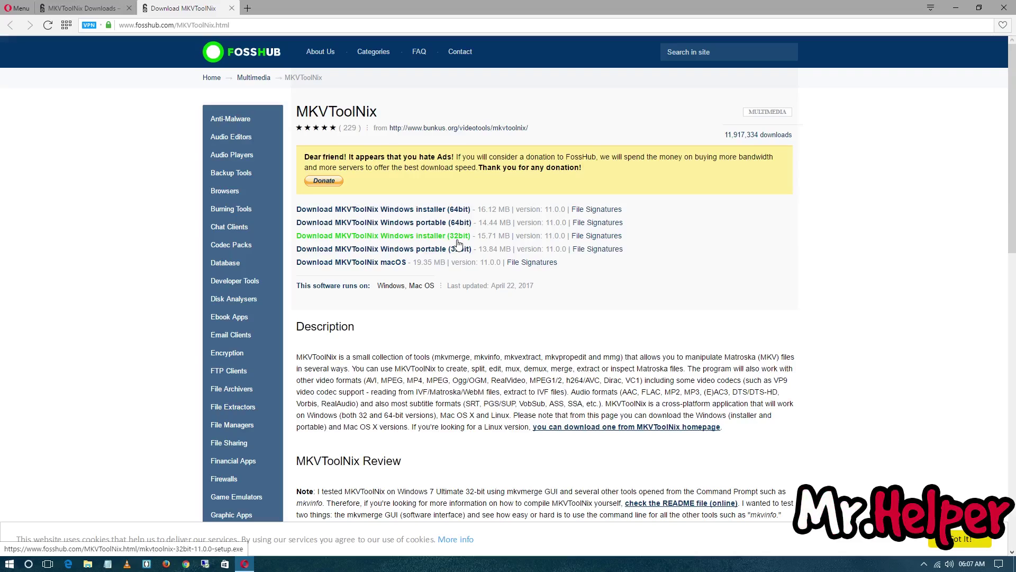
left_click(956, 7)
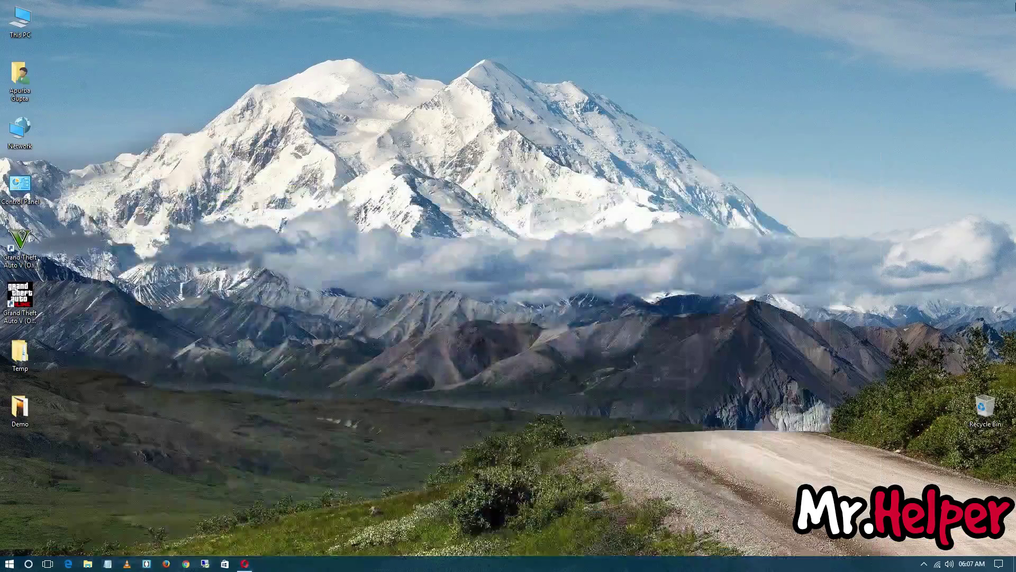
- Open This PC in File Explorer, then reposition and maximize its window
double_click(31, 19)
key("super+Down")
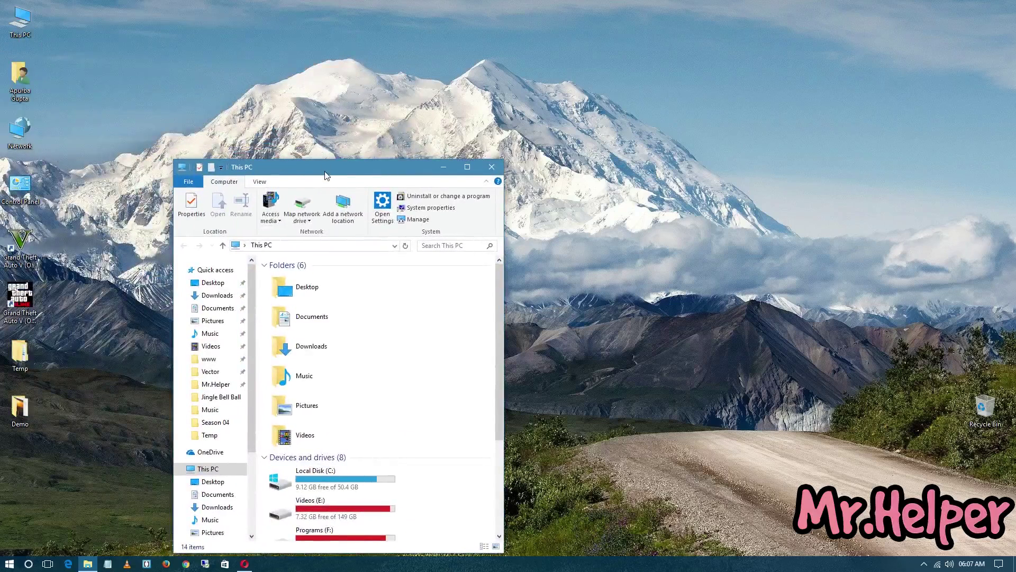
left_click_drag(325, 175, 354, 71)
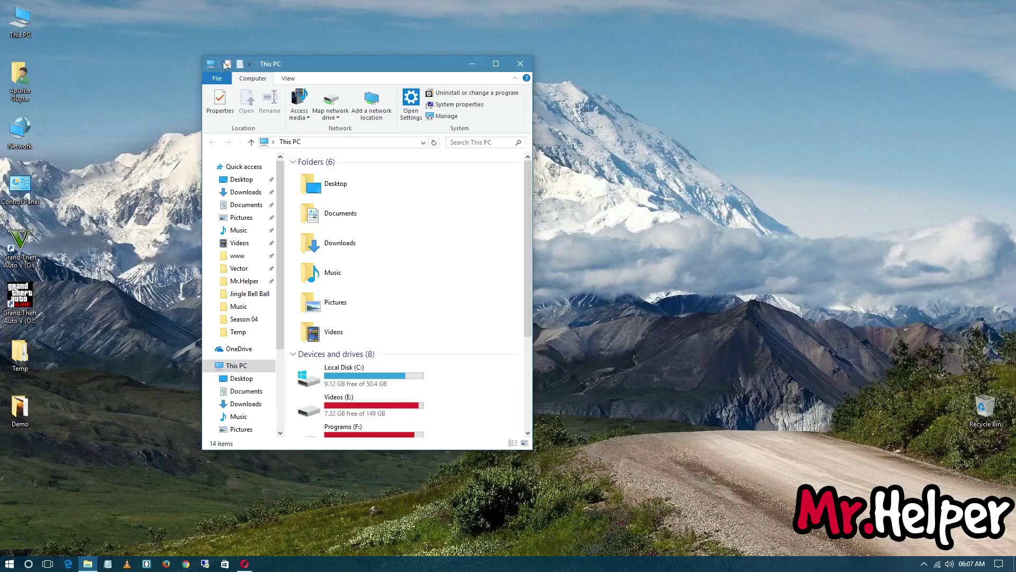
double_click(344, 62)
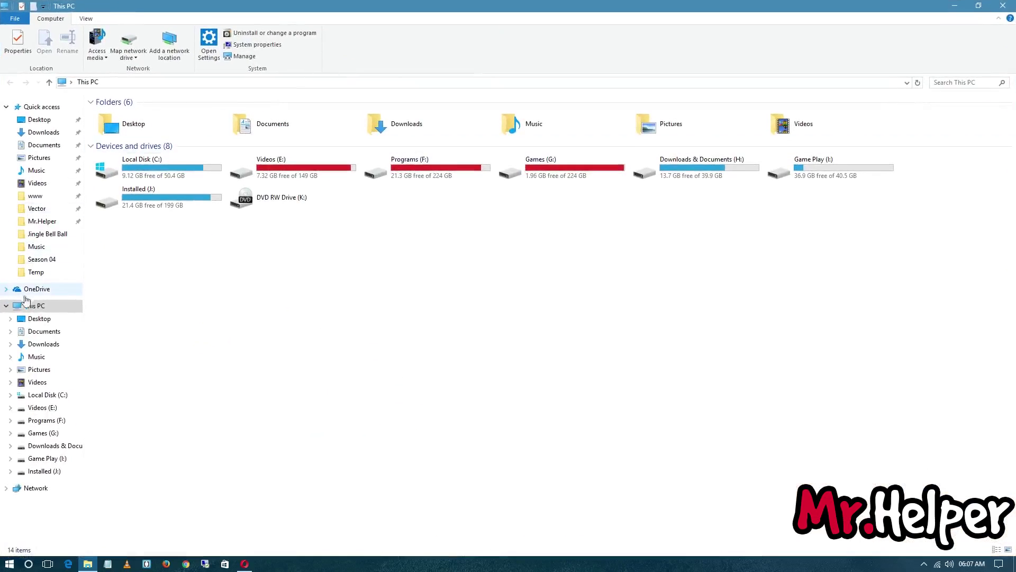
- Open This PC's system properties, close Explorer, and bring Opera back up
right_click(34, 305)
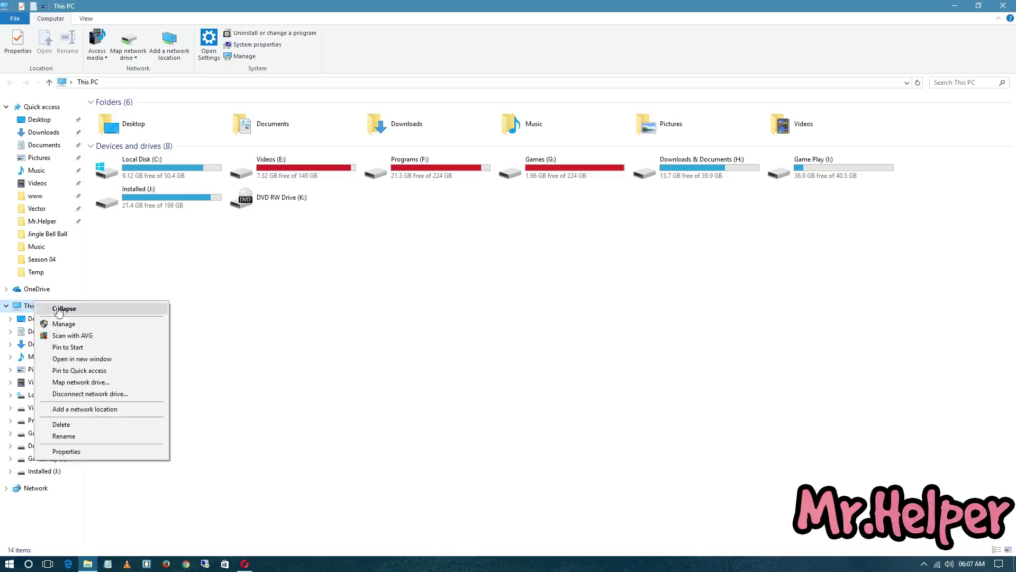
left_click(29, 309)
right_click(29, 309)
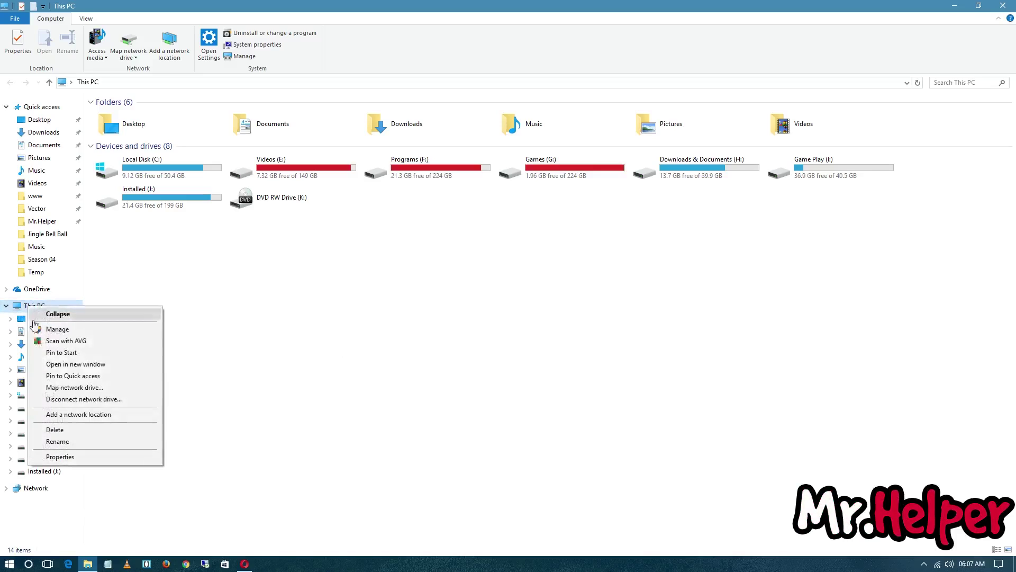
left_click(81, 456)
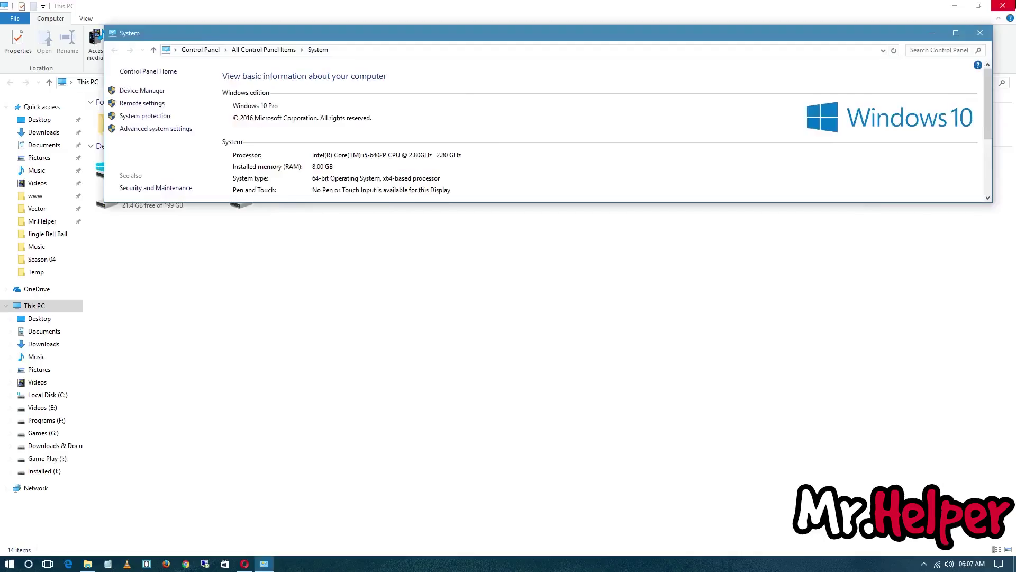
left_click(1003, 5)
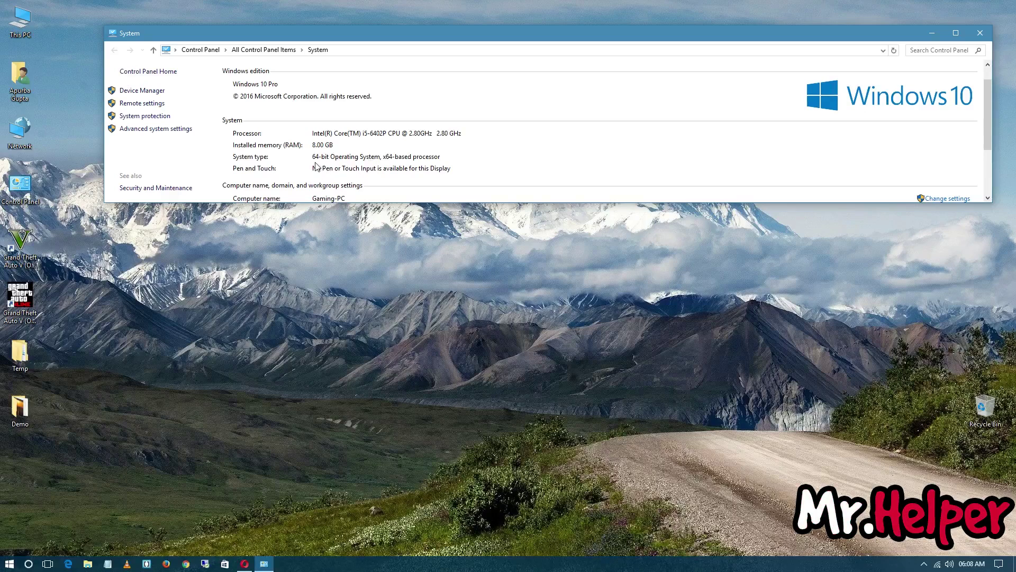
left_click(245, 564)
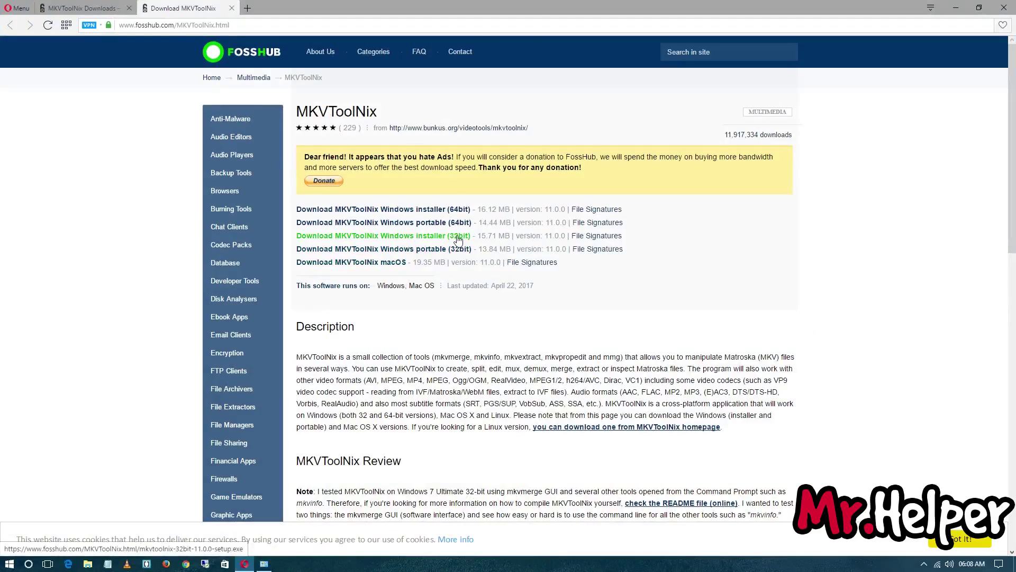
- Download the MKVToolNix 11.0.0 64-bit Windows installer from FossHub and close the System window
left_click(268, 563)
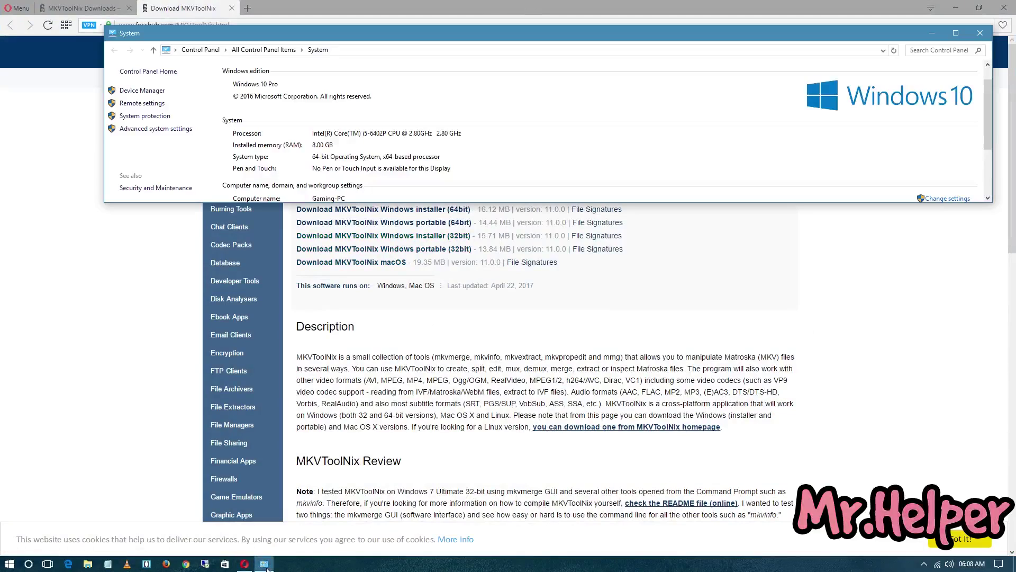
left_click(521, 358)
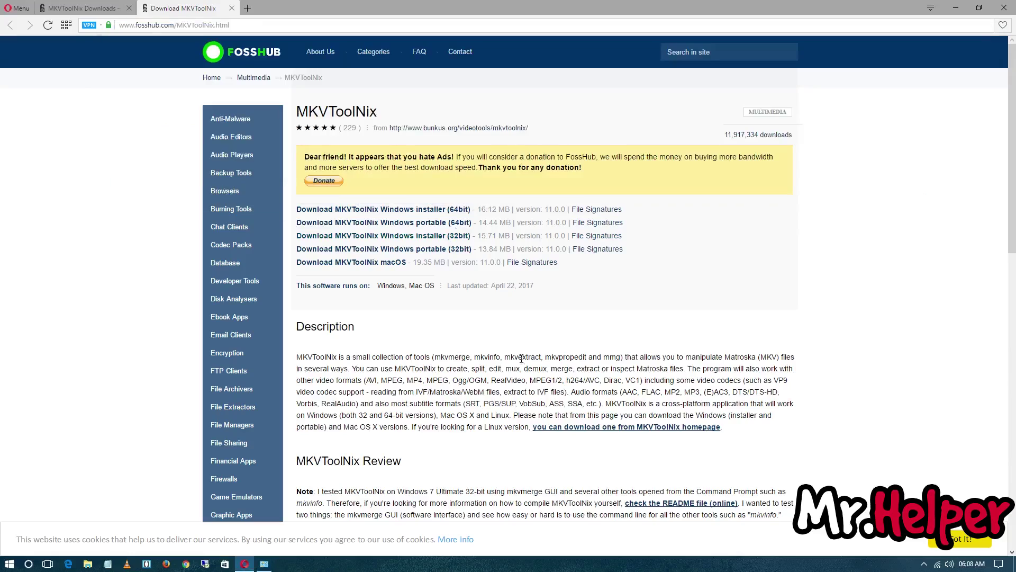
left_click(446, 215)
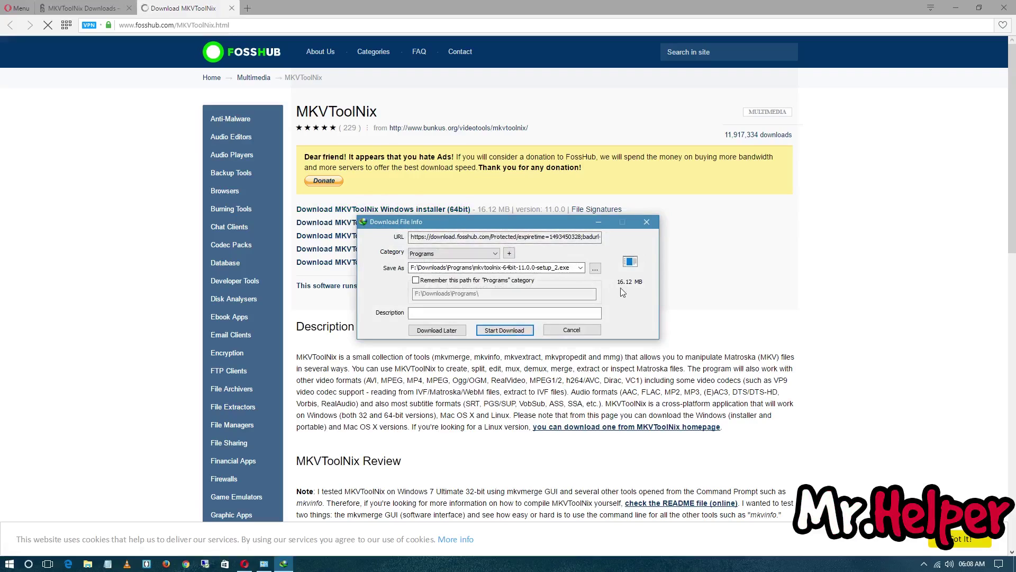
left_click(527, 332)
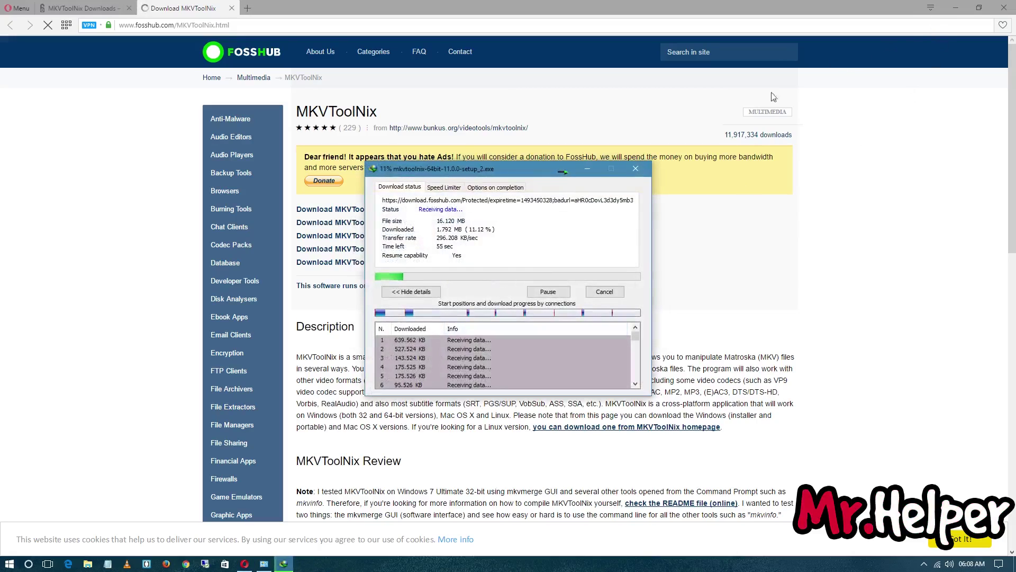
left_click(956, 8)
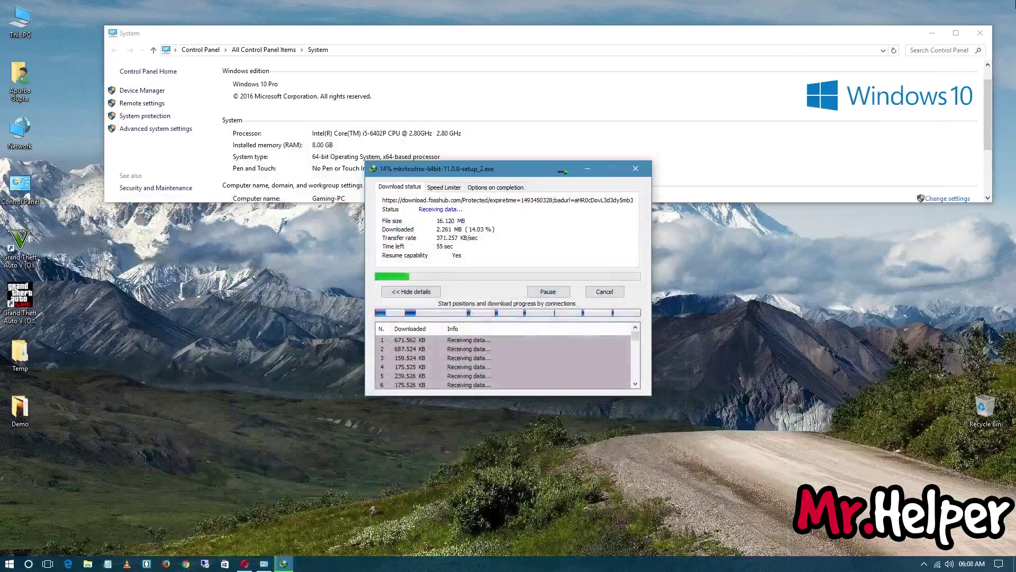
left_click(980, 33)
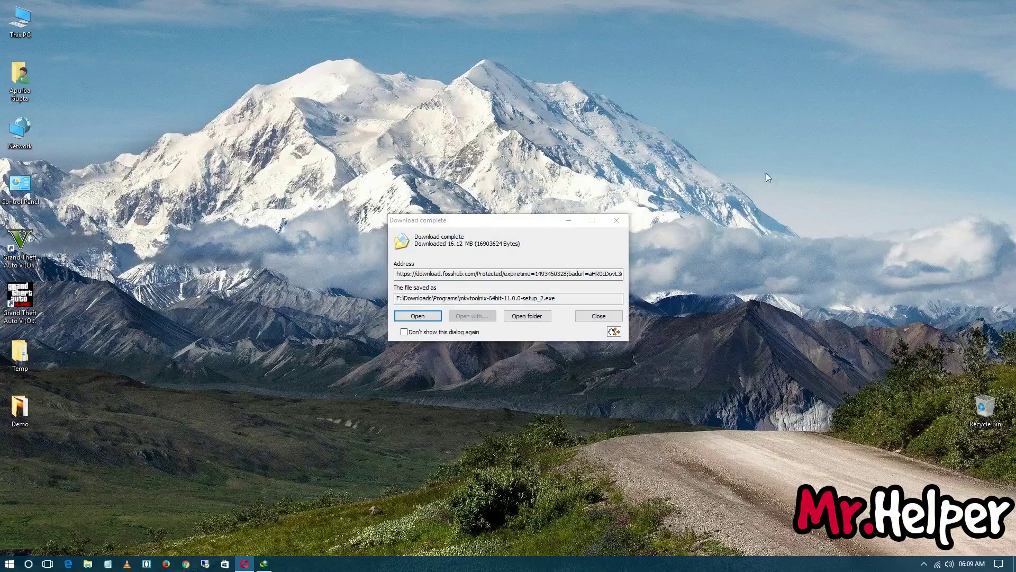
- Put the downloaded installer on the desktop, run it in English, and pass the welcome page
left_click_drag(613, 332, 135, 469)
mouse_move(42, 464)
left_mouse_down()
mouse_move(60, 418)
mouse_move(22, 466)
left_mouse_up()
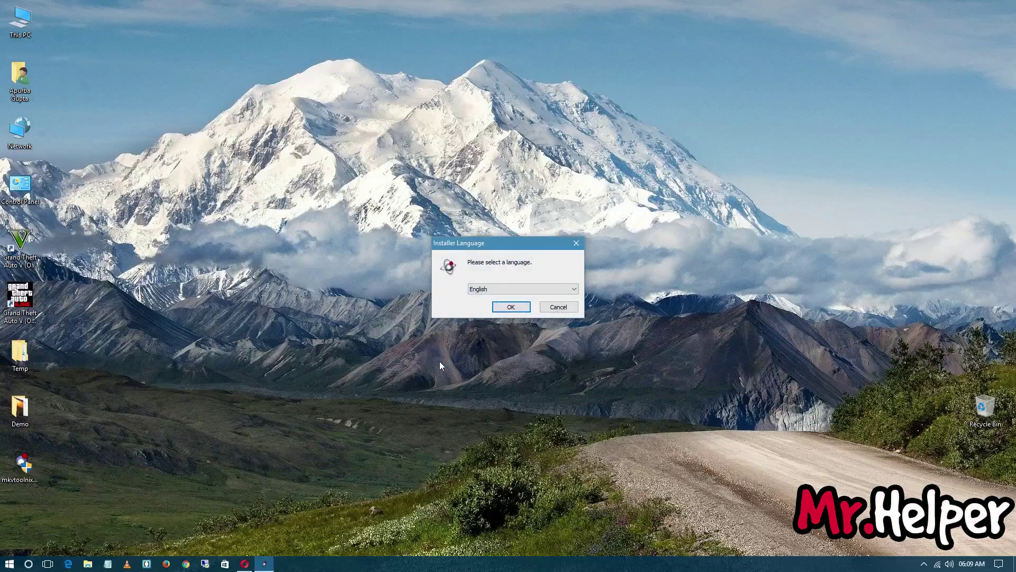
left_click(509, 307)
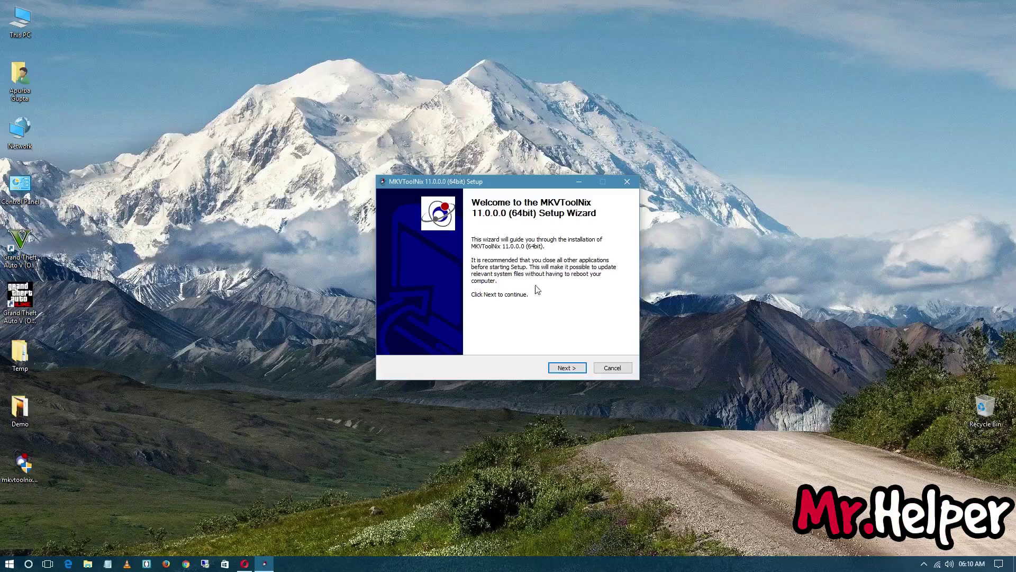
left_click(567, 366)
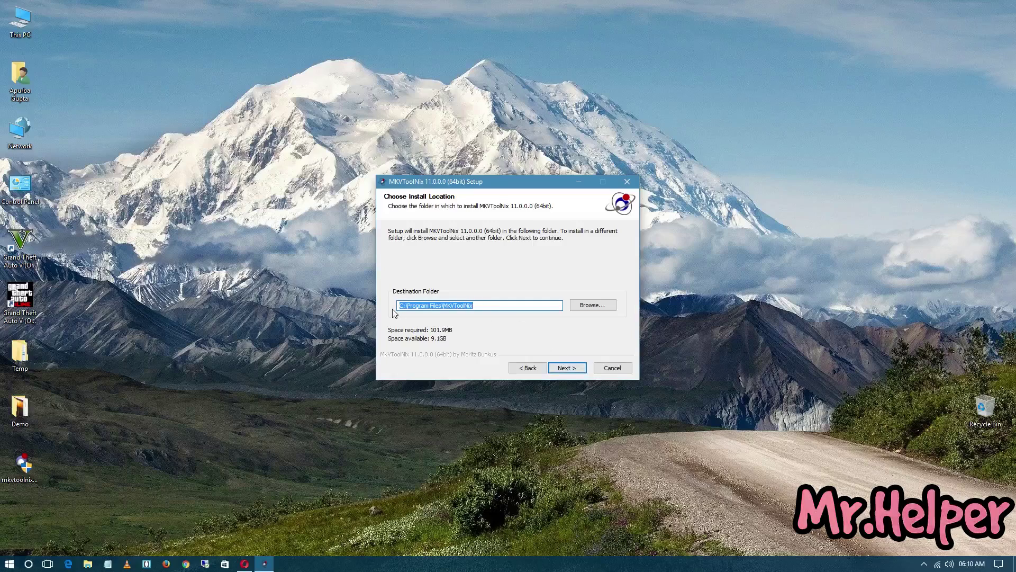
- Browse This PC to C:\Program Files and turn off hidden items in the view
left_click(24, 16)
double_click(24, 17)
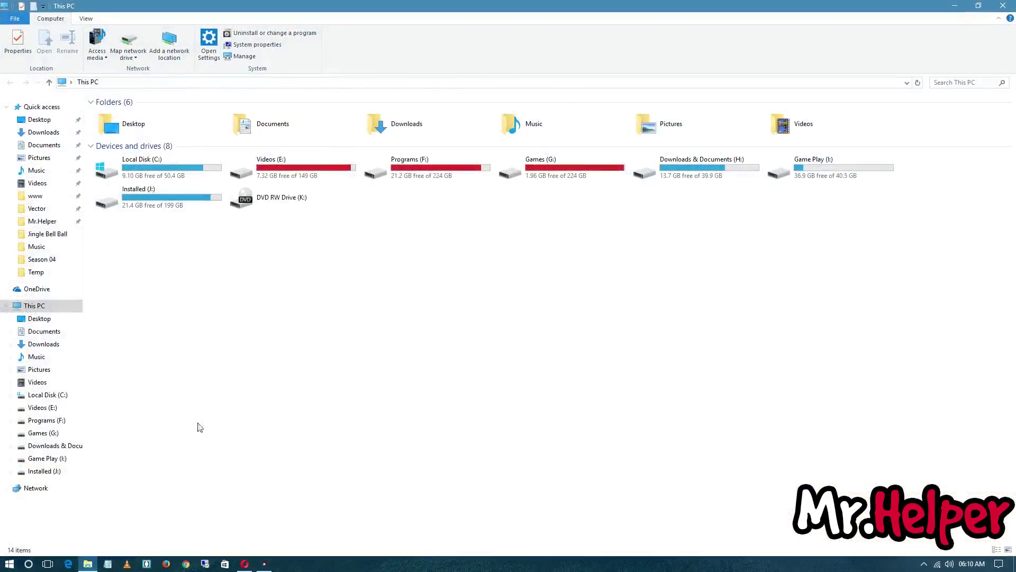
left_click(265, 563)
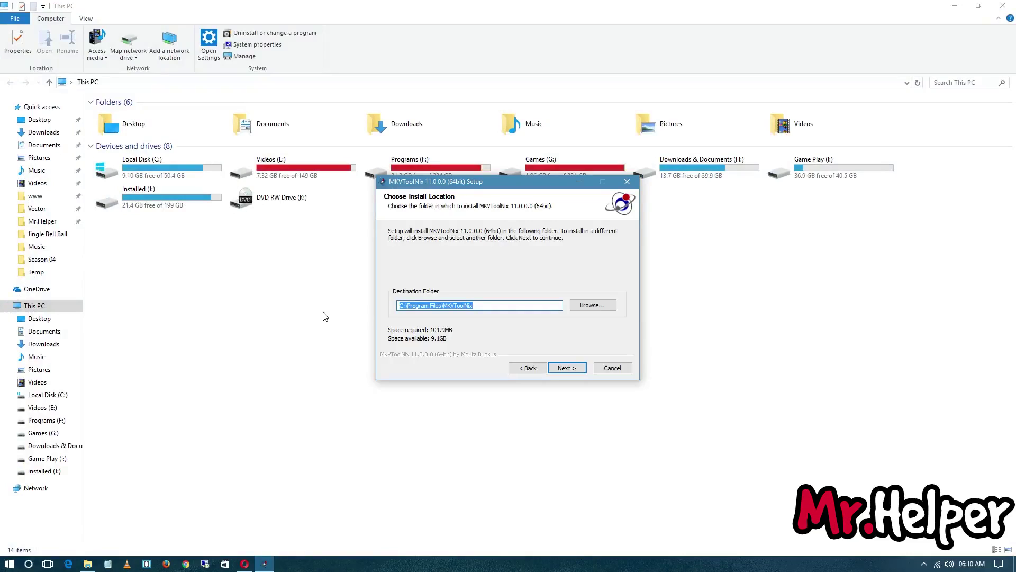
left_click_drag(485, 305, 443, 306)
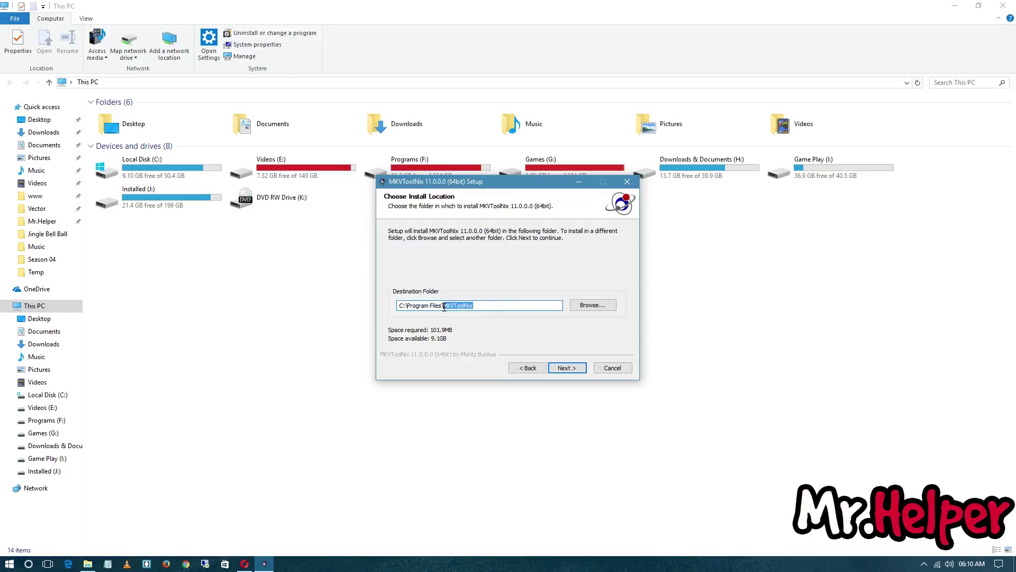
double_click(173, 164)
left_click(264, 563)
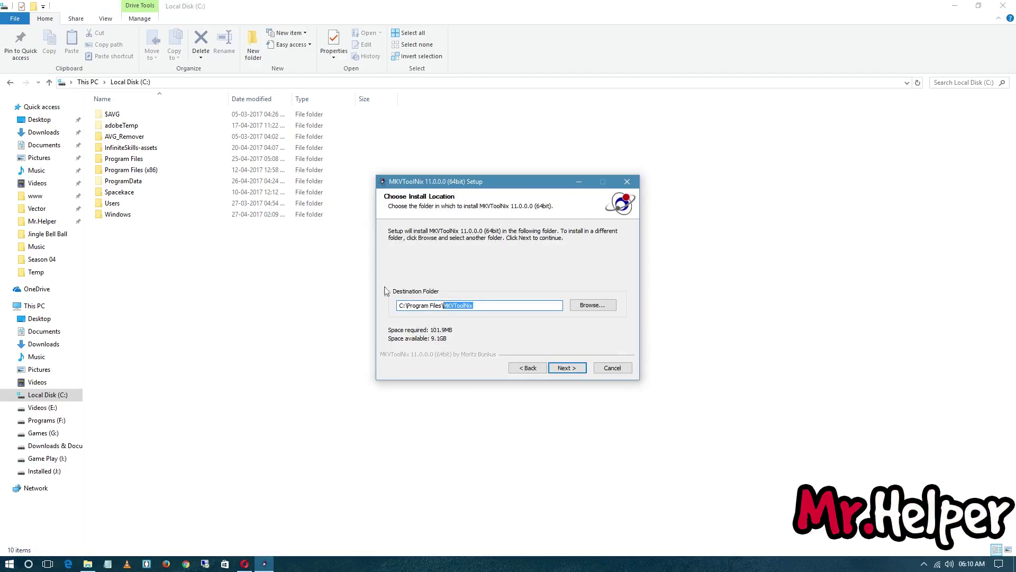
left_click(131, 159)
double_click(131, 158)
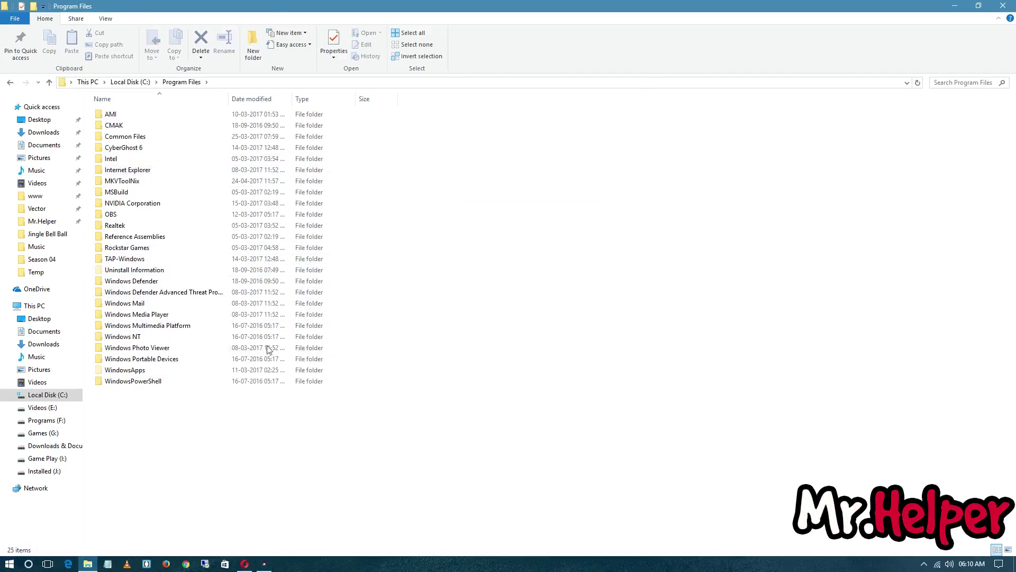
key("alt+v")
key("h")
key("h")
- Return Explorer to This PC and select the C: drive letter in the setup's destination path
left_click(266, 564)
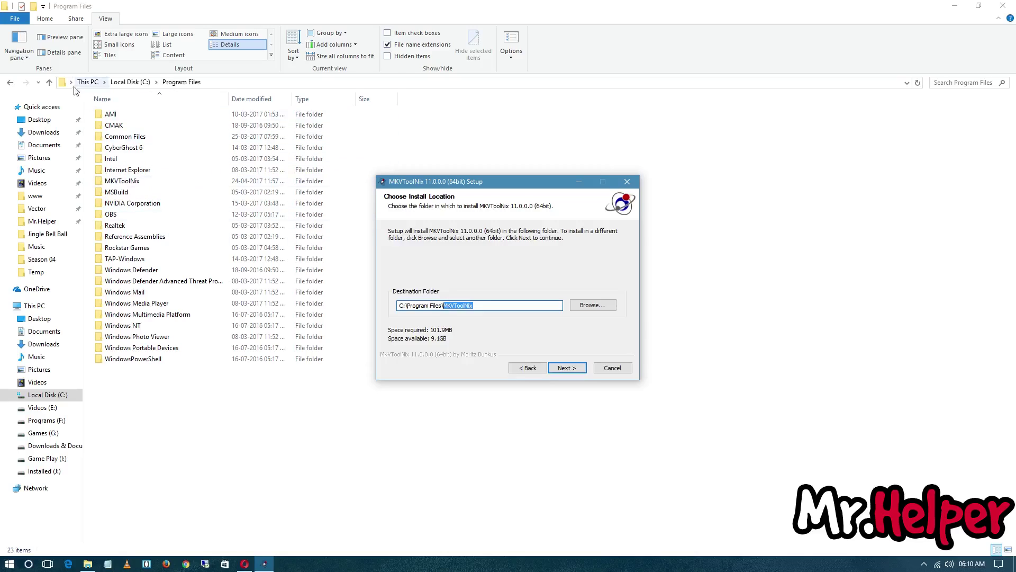
left_click(90, 83)
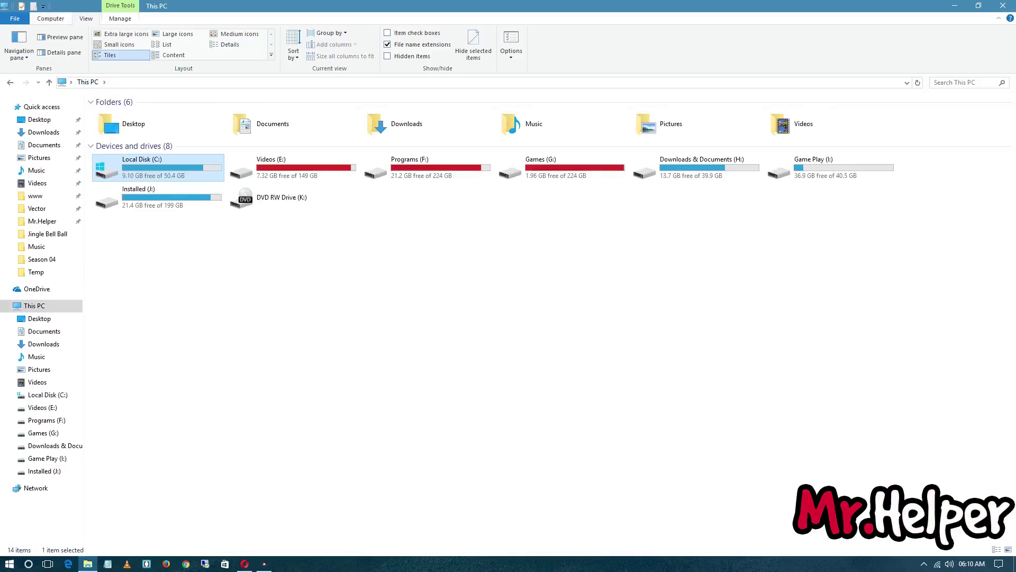
left_click(264, 563)
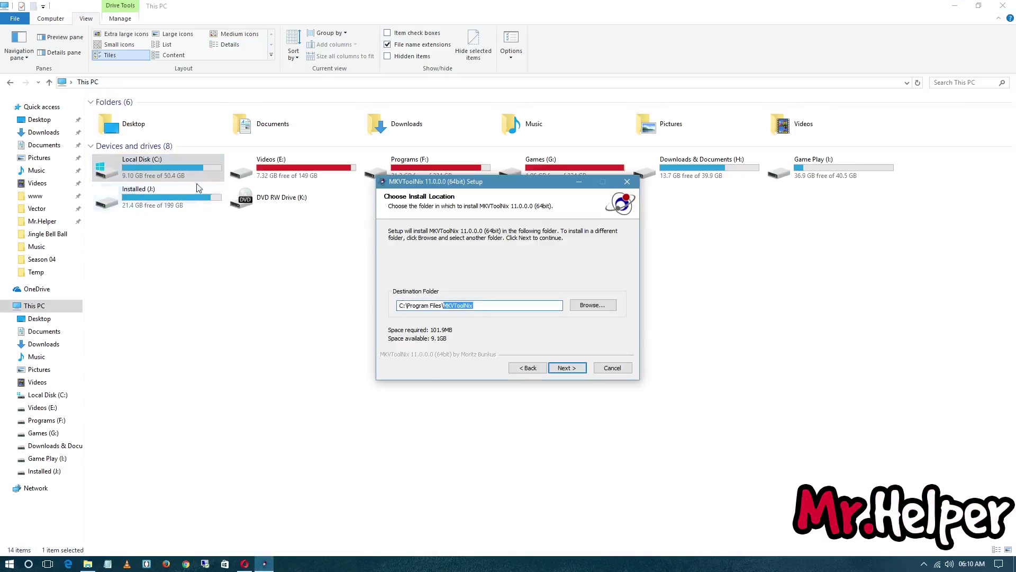
left_click(243, 307)
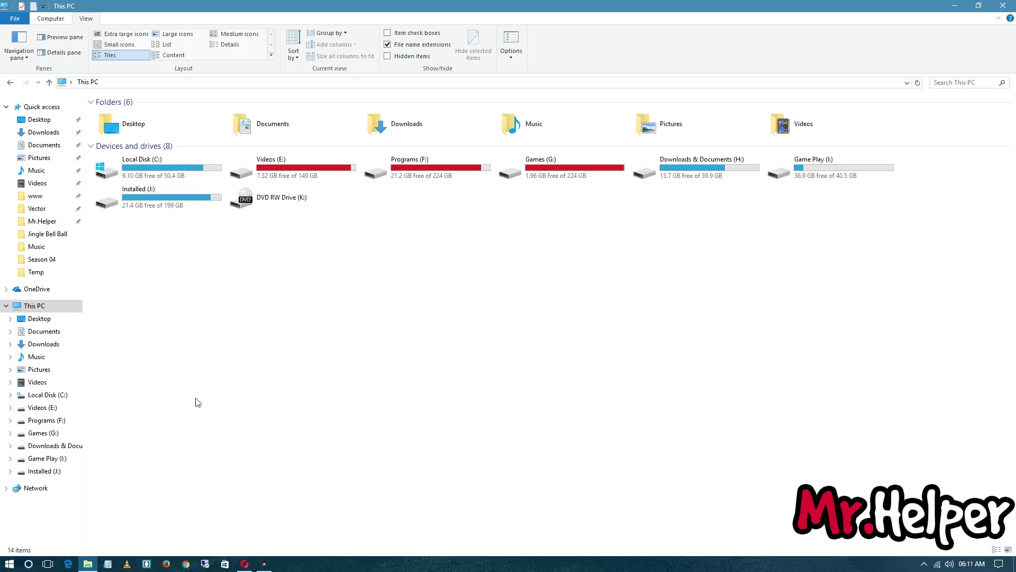
left_click(264, 564)
left_click_drag(406, 305, 386, 306)
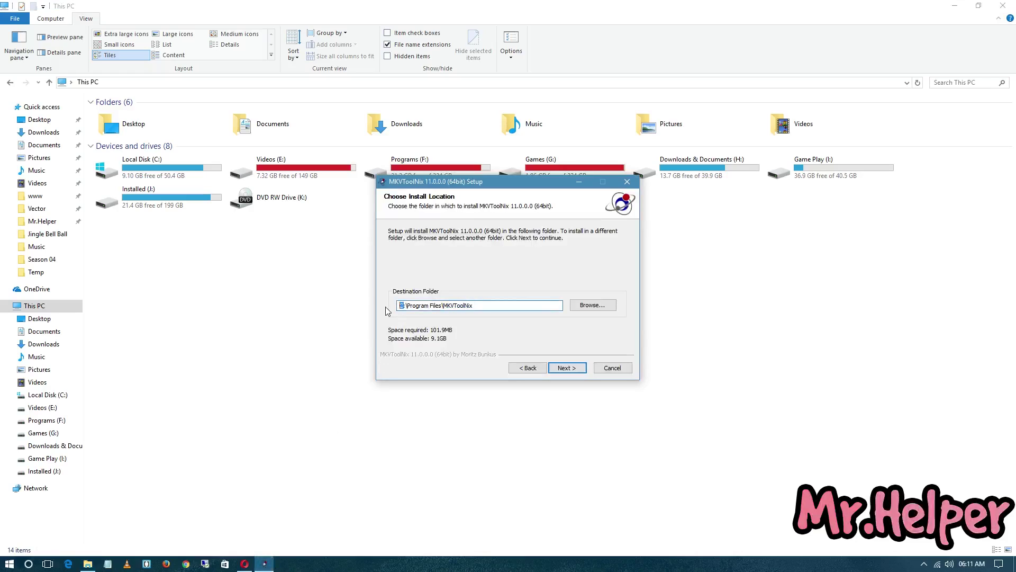
- Change the destination to J:\Program Files\MKVToolNix and start the installation
type("J:")
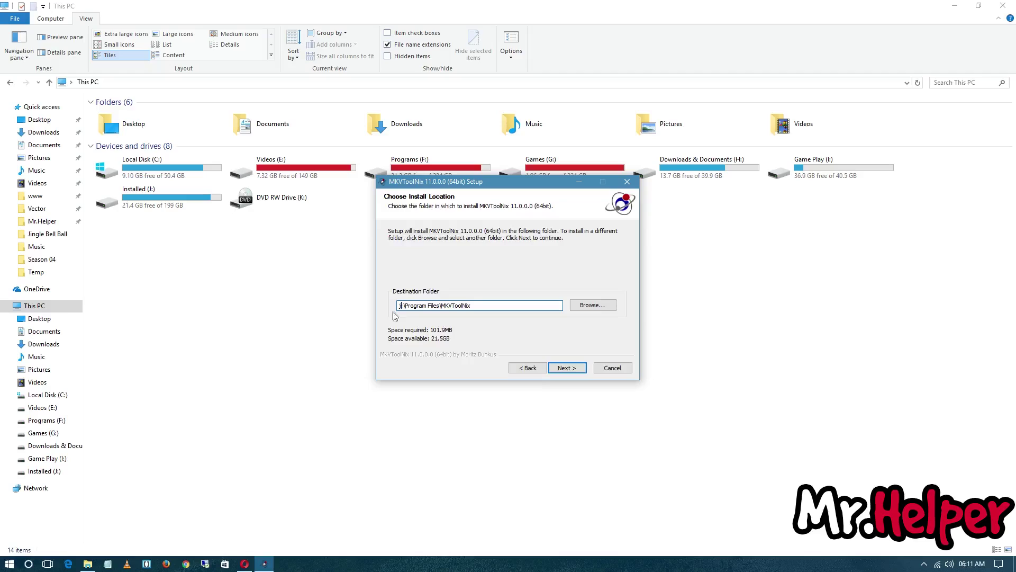
left_click(570, 372)
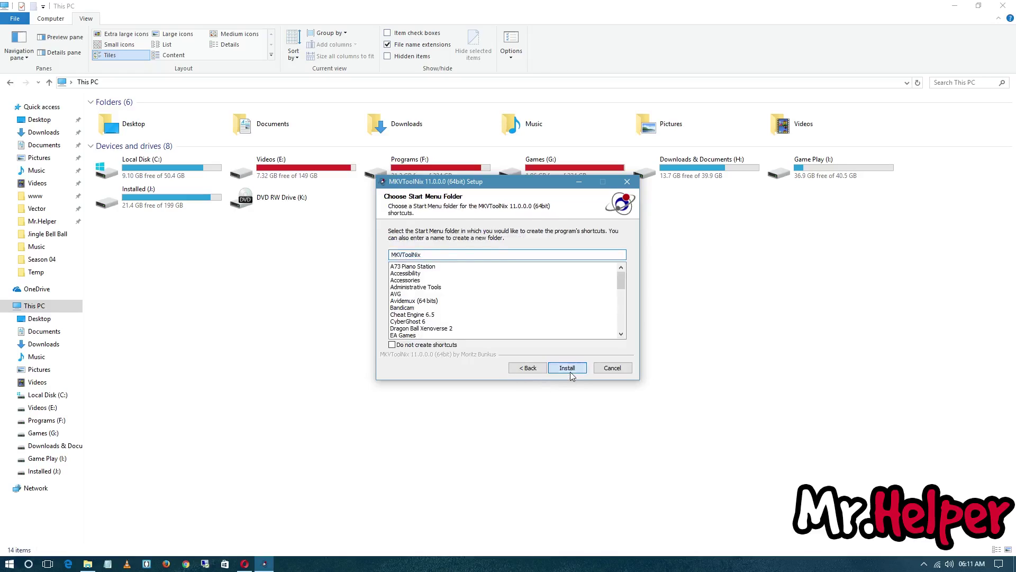
left_click(570, 372)
- Accept the desktop shortcut and finish the MKVToolNix 11.0.0 setup wizard
key("super+d")
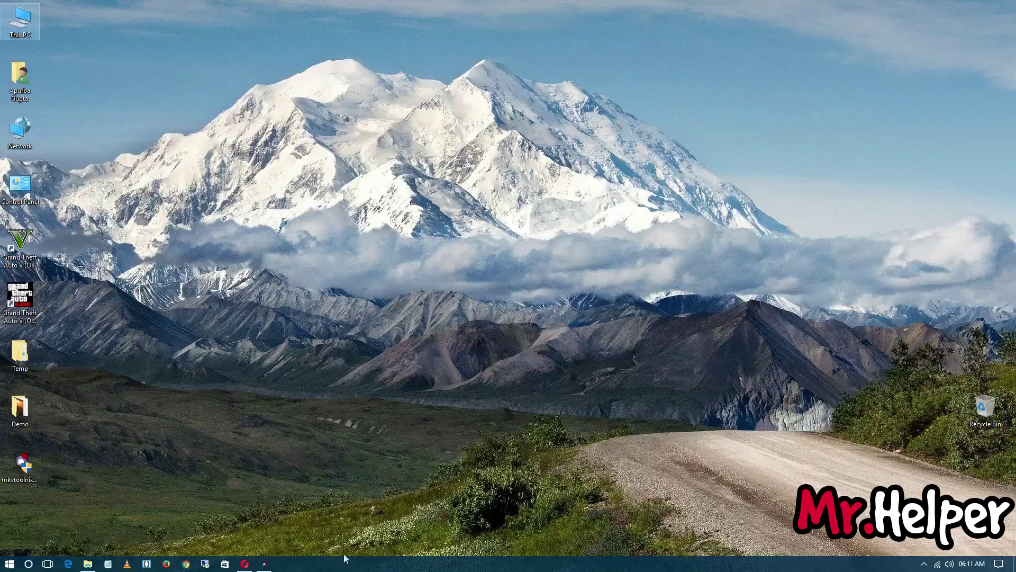
left_click(265, 563)
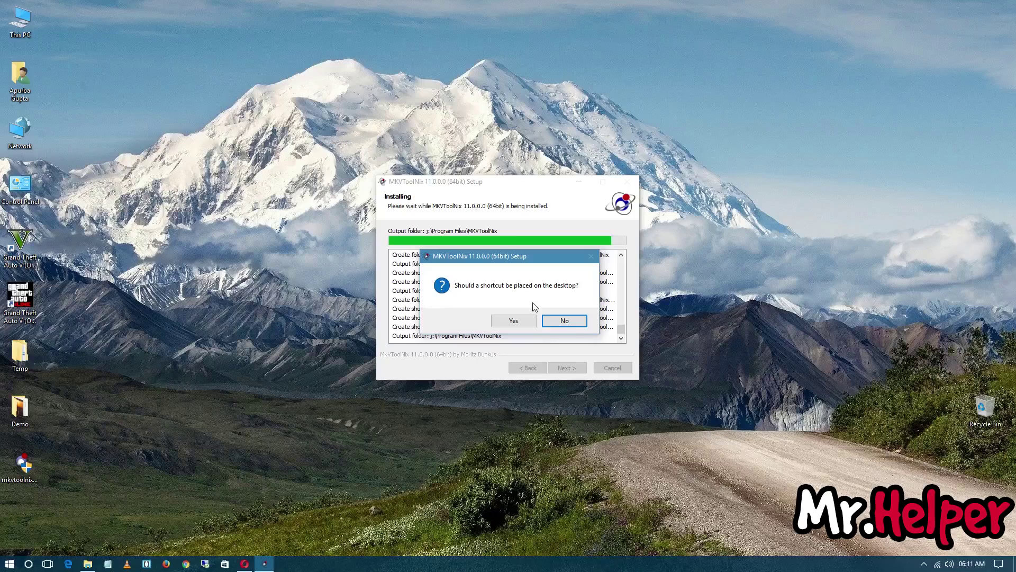
left_click(514, 320)
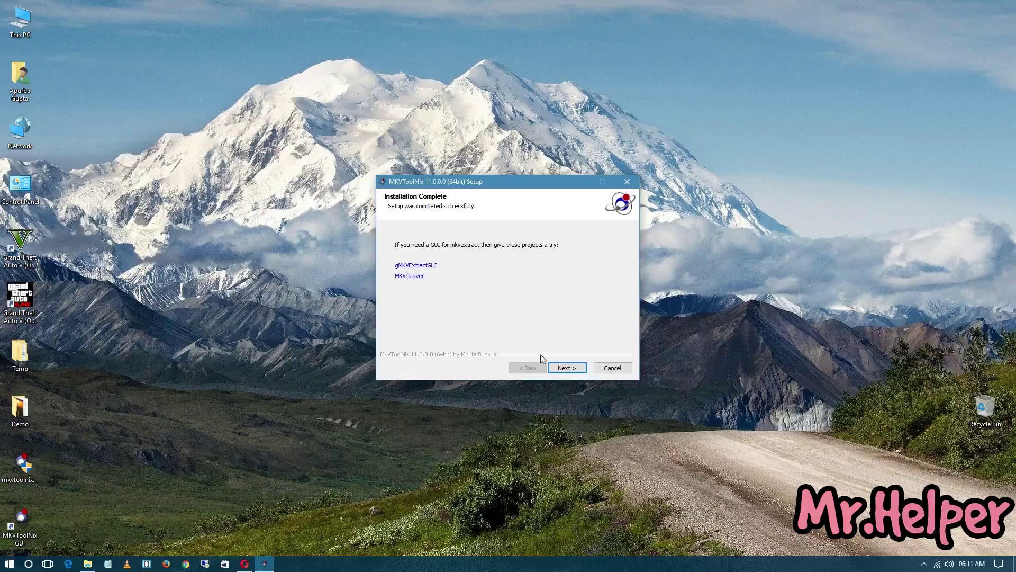
left_click(561, 368)
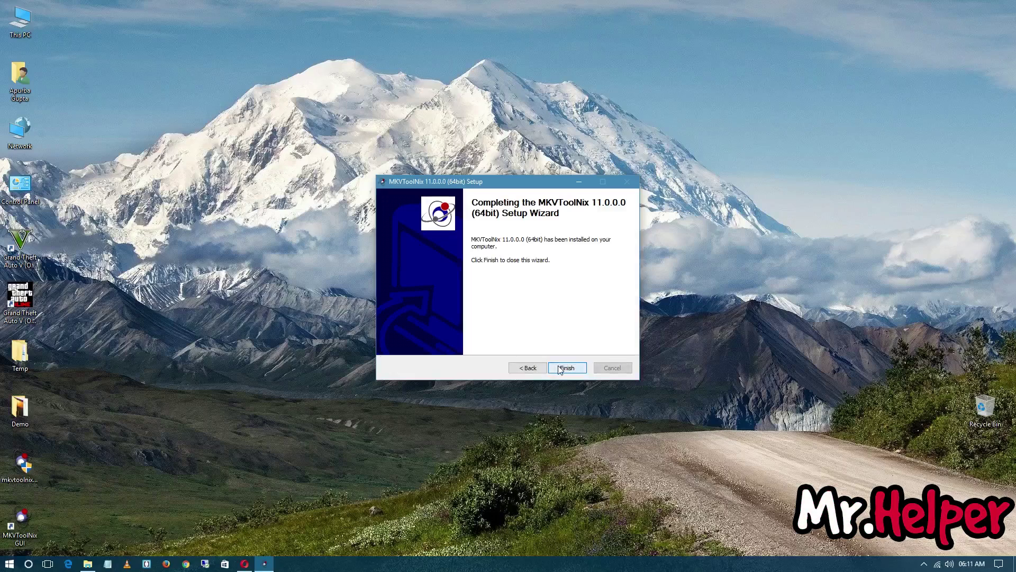
left_click(561, 367)
- Refresh the desktop and launch MKVToolNix GUI from its new shortcut
right_click(298, 312)
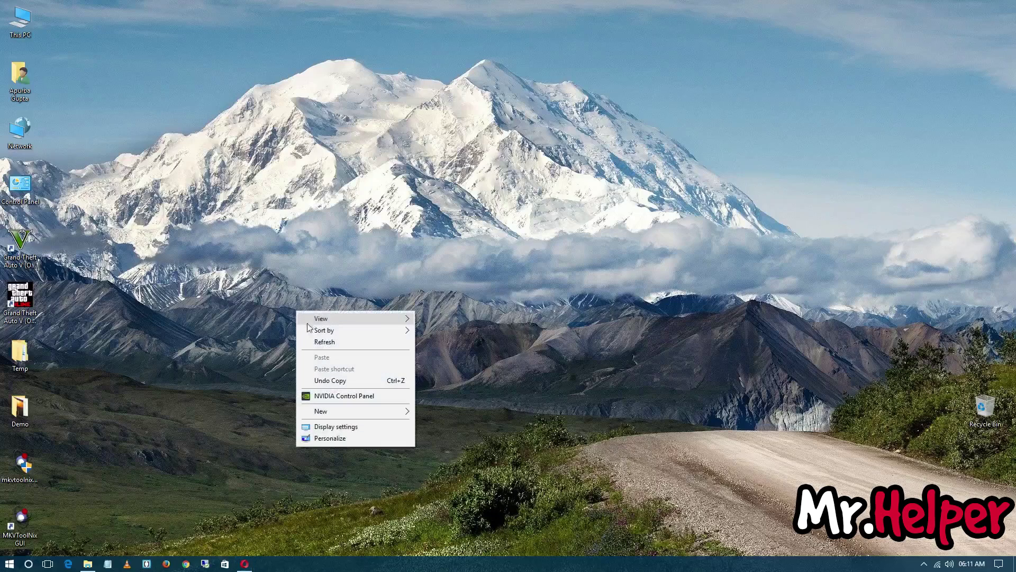
left_click(325, 341)
double_click(21, 518)
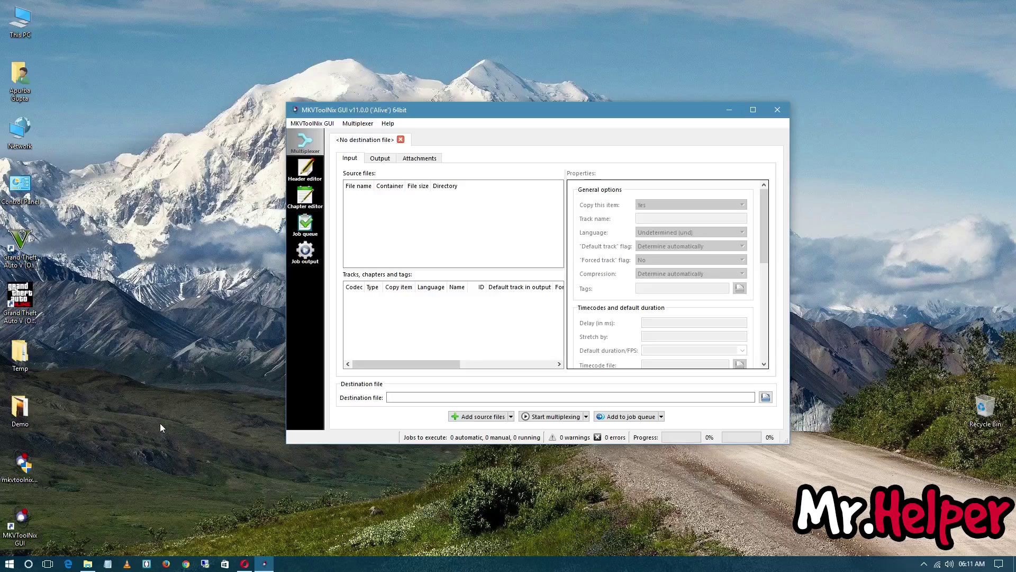
- Add the Demo folder's .mkv video as a source and inspect its video, audio and tag tracks
double_click(19, 408)
left_click_drag(508, 6, 887, 135)
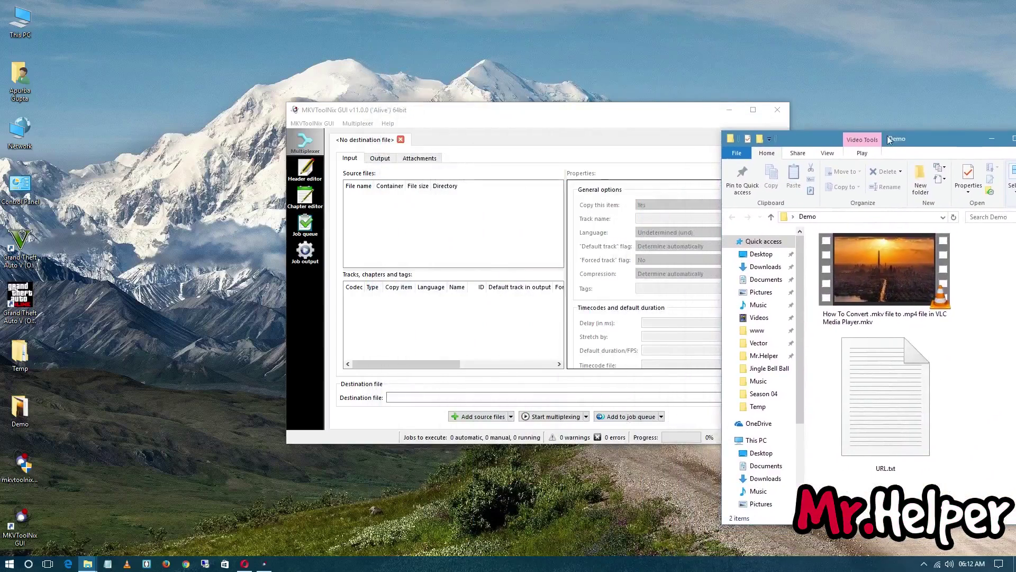
left_click_drag(907, 277, 504, 241)
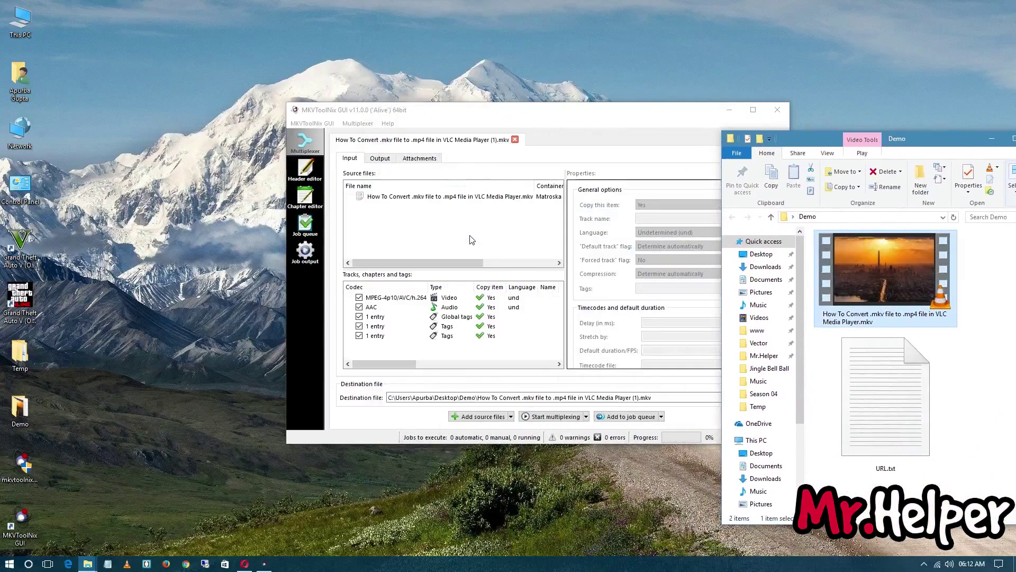
double_click(504, 118)
left_click(151, 338)
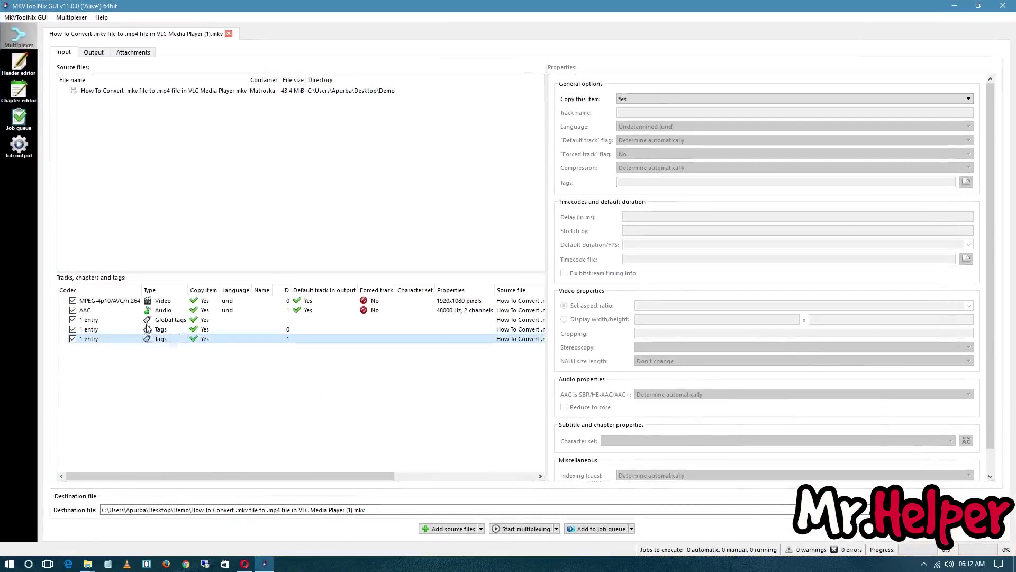
left_click(108, 300, "shift")
left_click(291, 337)
left_click(303, 301)
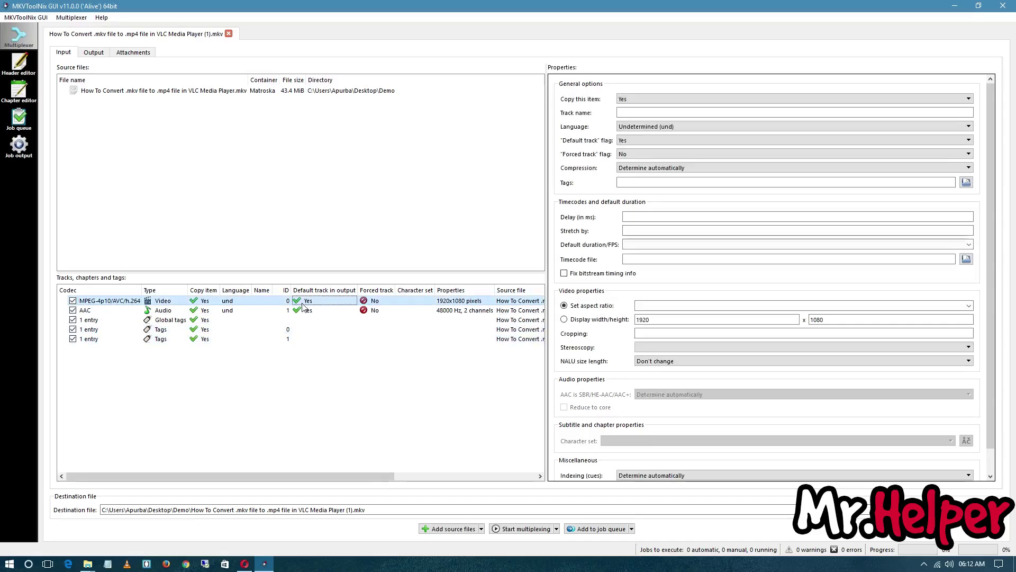
left_click(303, 310)
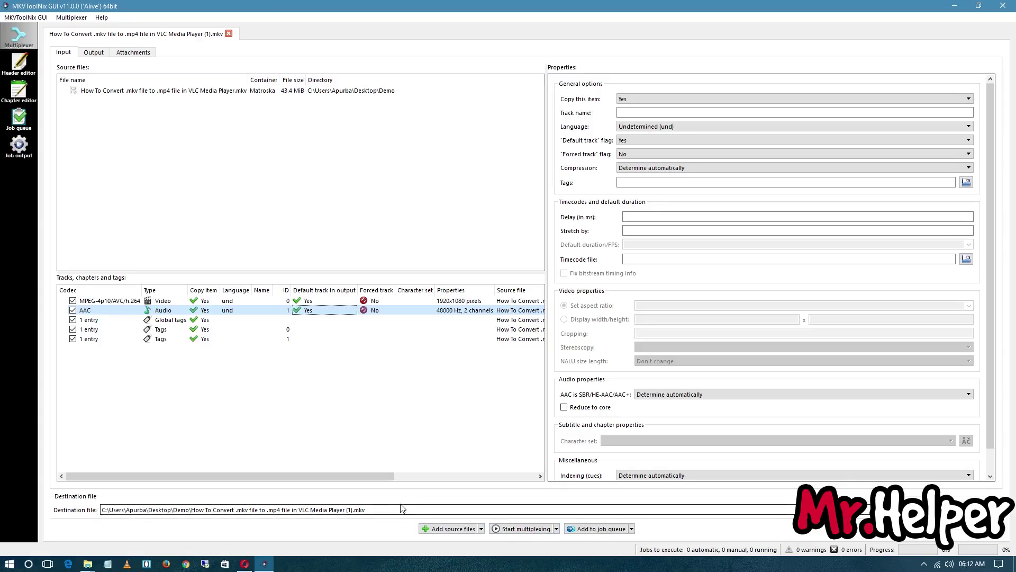
- Minimize MKVToolNix and the Demo window, and bring Opera back to the front
left_click(955, 5)
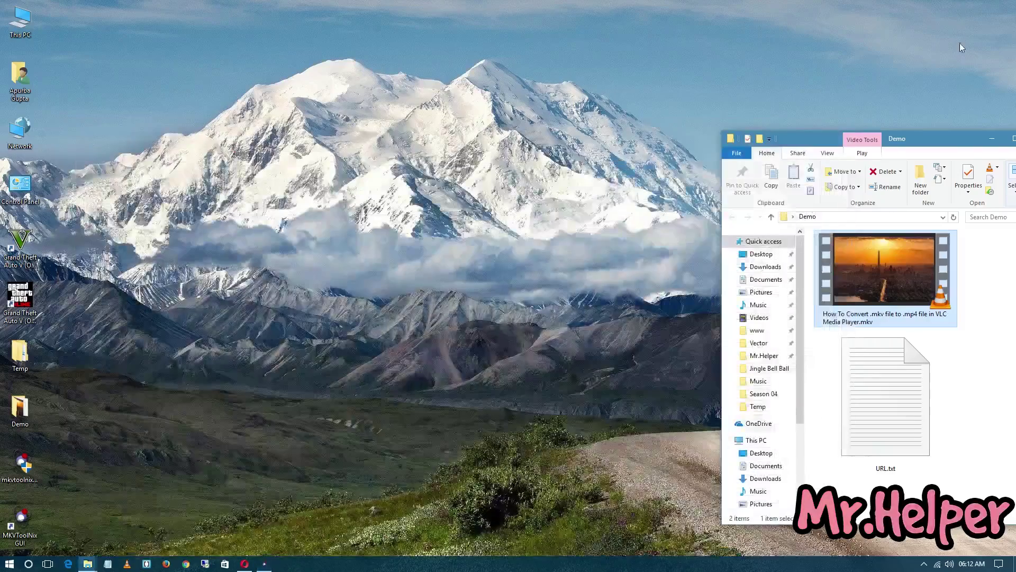
left_click_drag(853, 145, 607, 143)
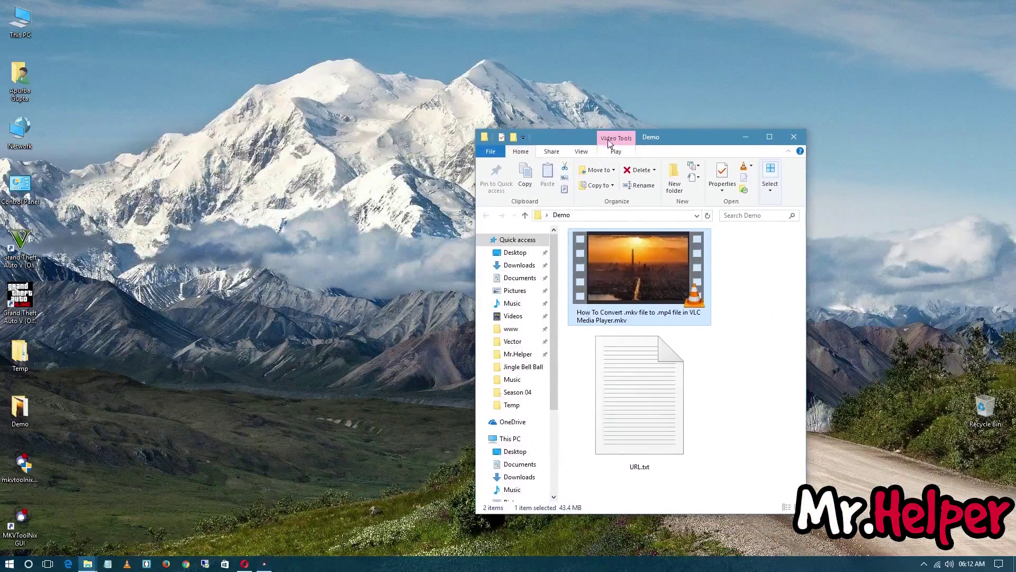
left_click(745, 137)
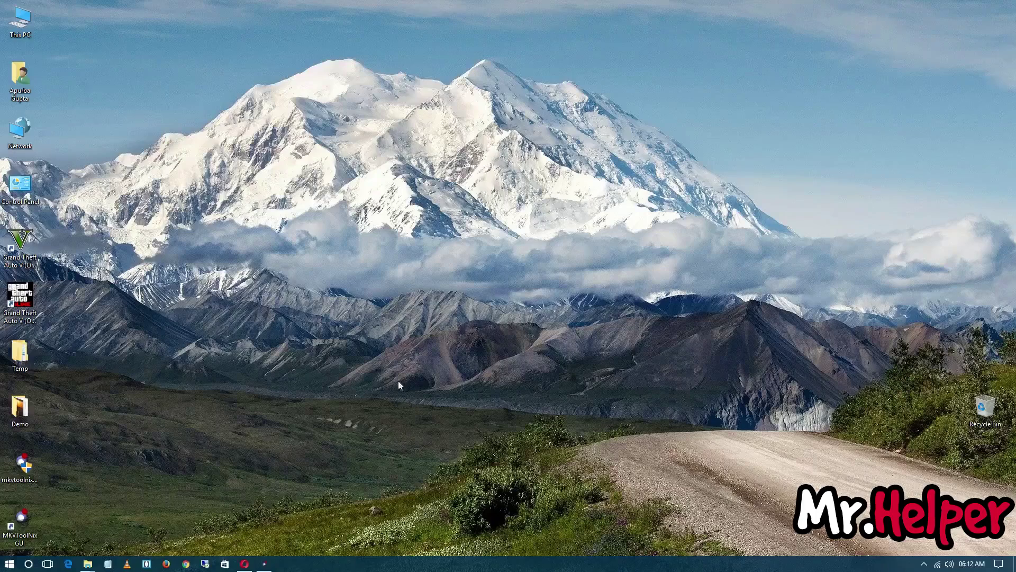
left_click(245, 564)
- Close the blank download tabs and reopen the FossHub download link in a new tab
left_click(98, 7)
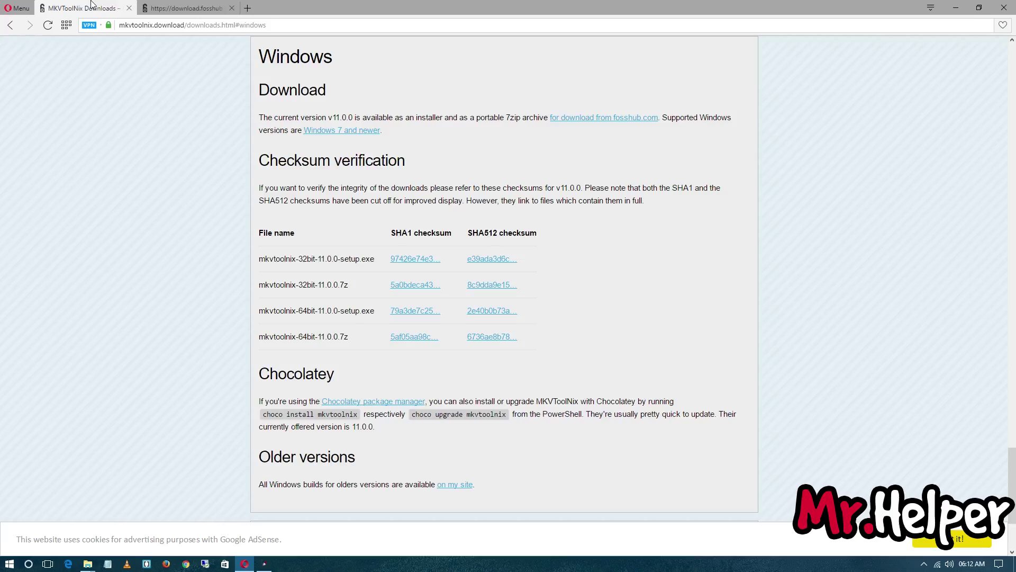
left_click(210, 6)
left_click(232, 8)
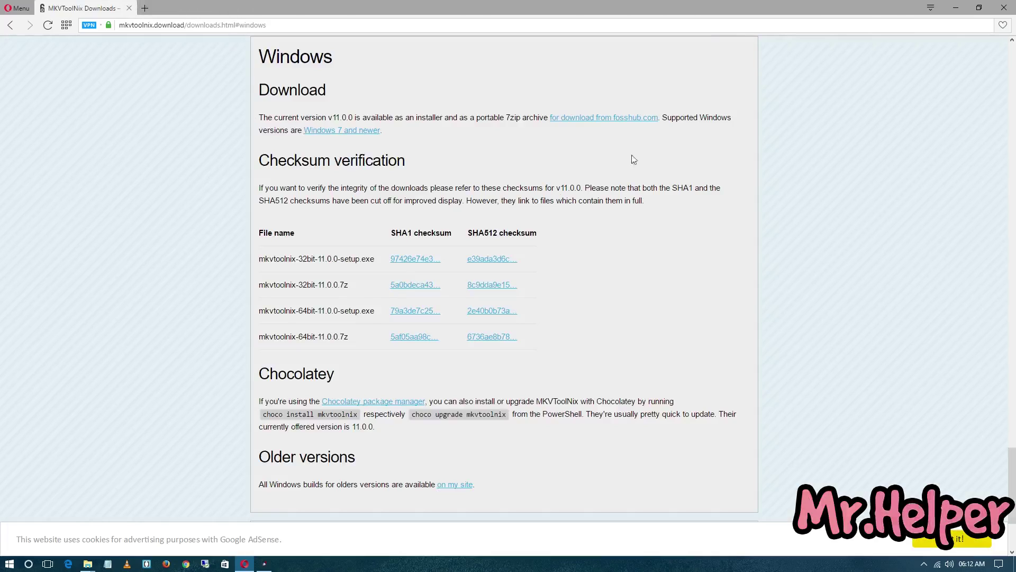
right_click(614, 121)
right_click(583, 119)
left_click(606, 126)
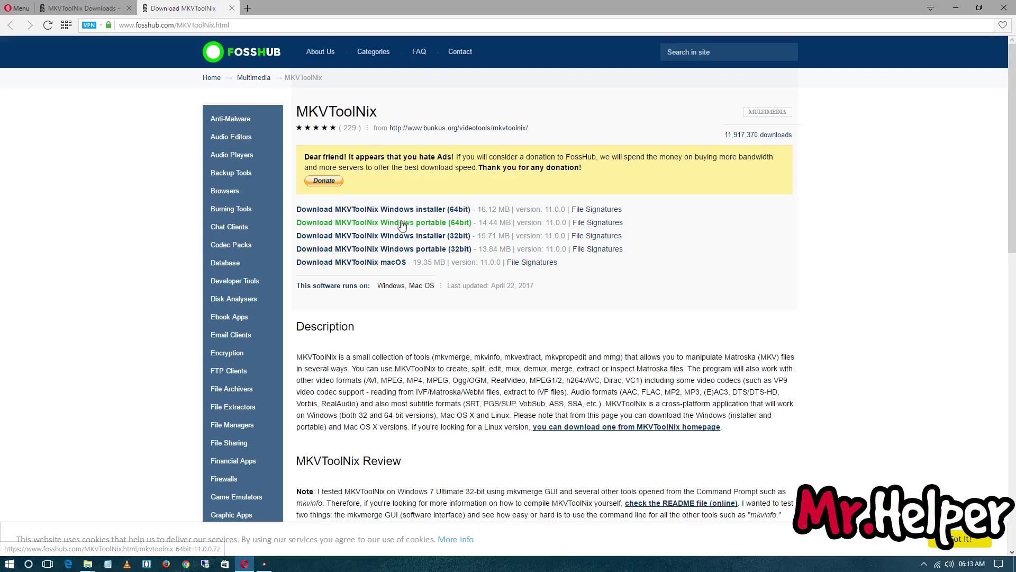
- Download the 64-bit portable mkvtoolnix-64bit-11.0.0.7z archive through IDM, then minimize the browser
right_click(390, 229)
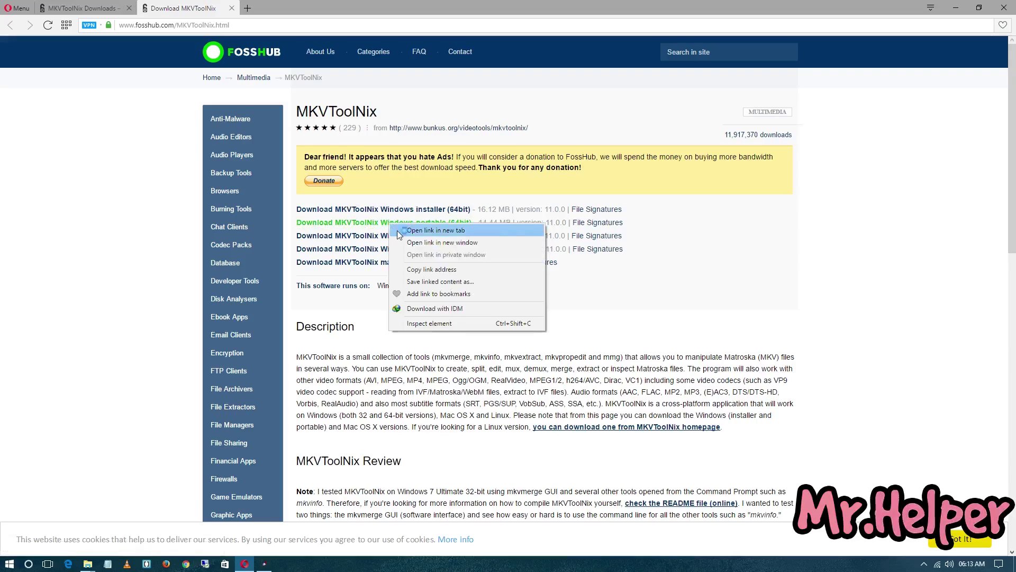
left_click(407, 229)
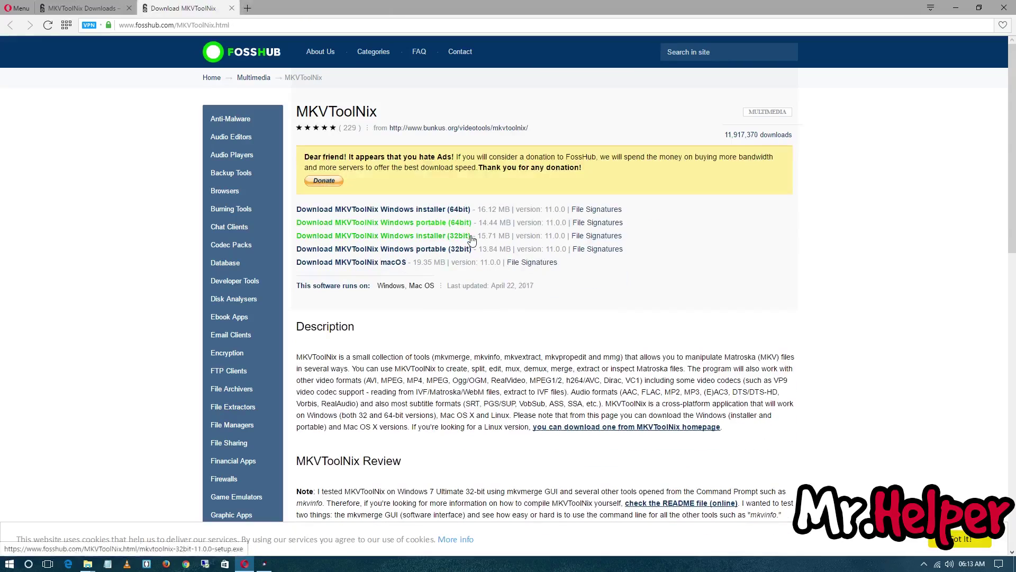
left_click(475, 290)
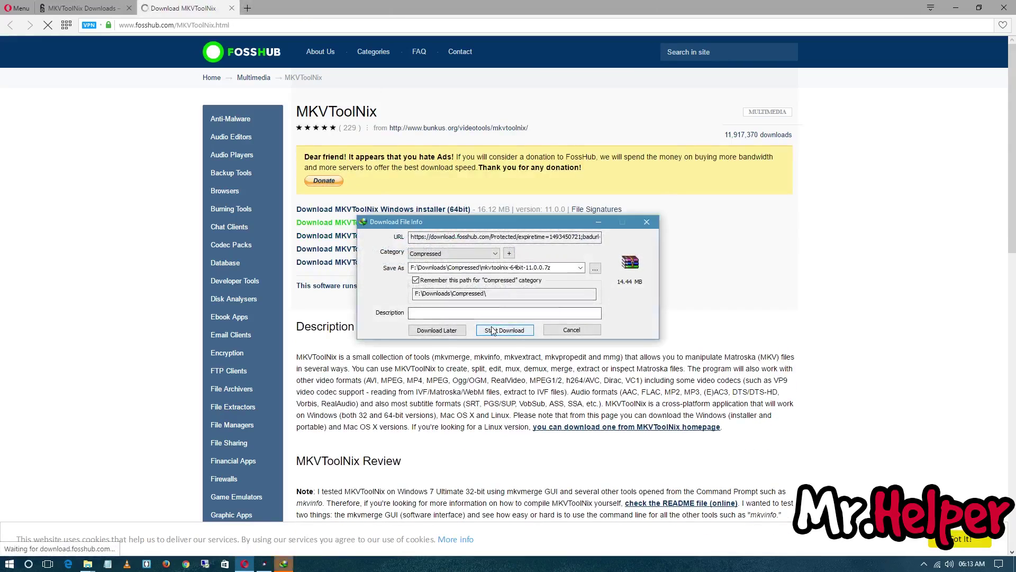
left_click(947, 5)
left_click(947, 4)
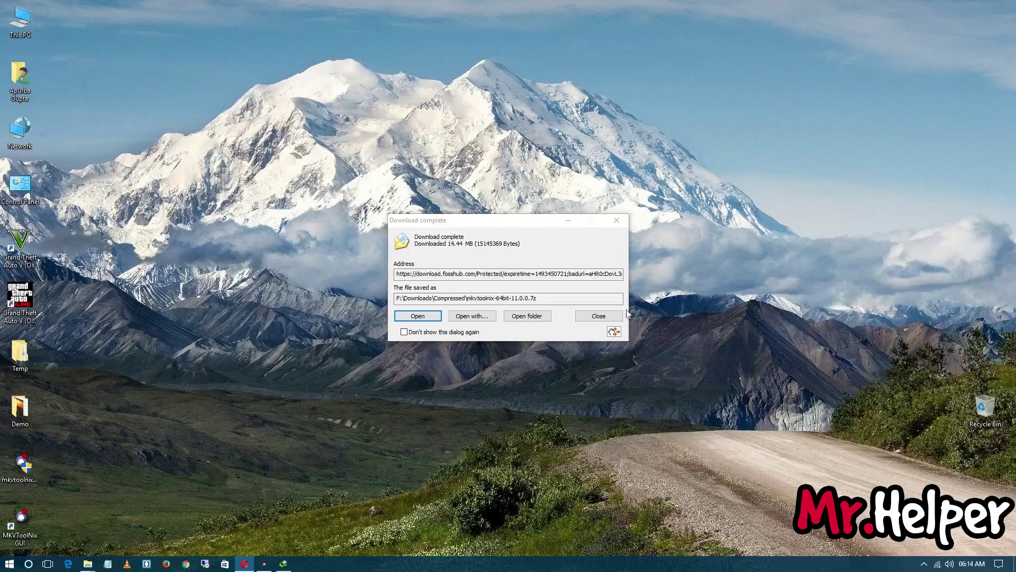
- Drag the downloaded mkvtoolnix-64bit-11.0.0.7z archive from IDM's notice to the desktop and select it
left_click(614, 331)
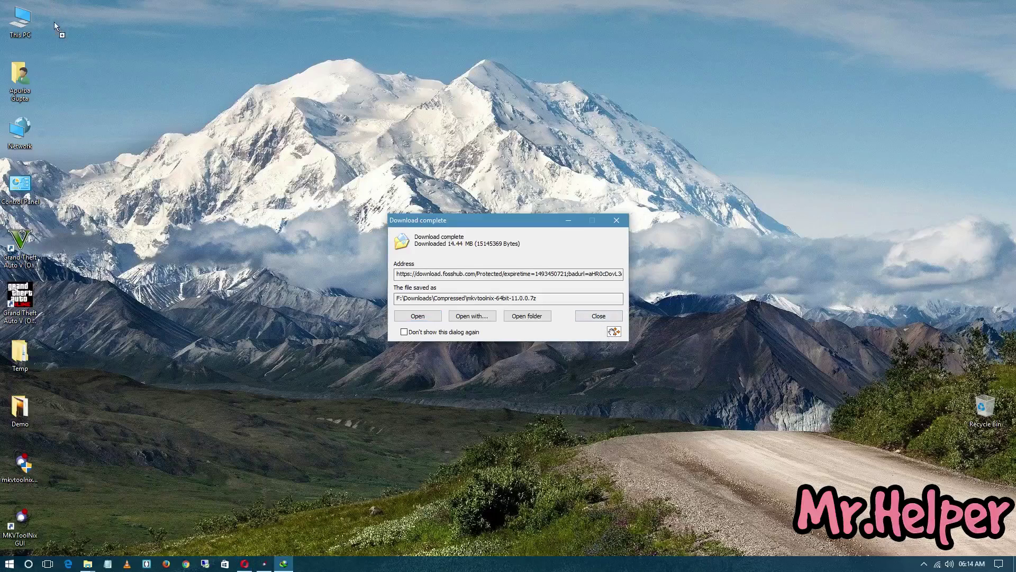
left_click_drag(53, 24, 56, 25)
left_click(617, 220)
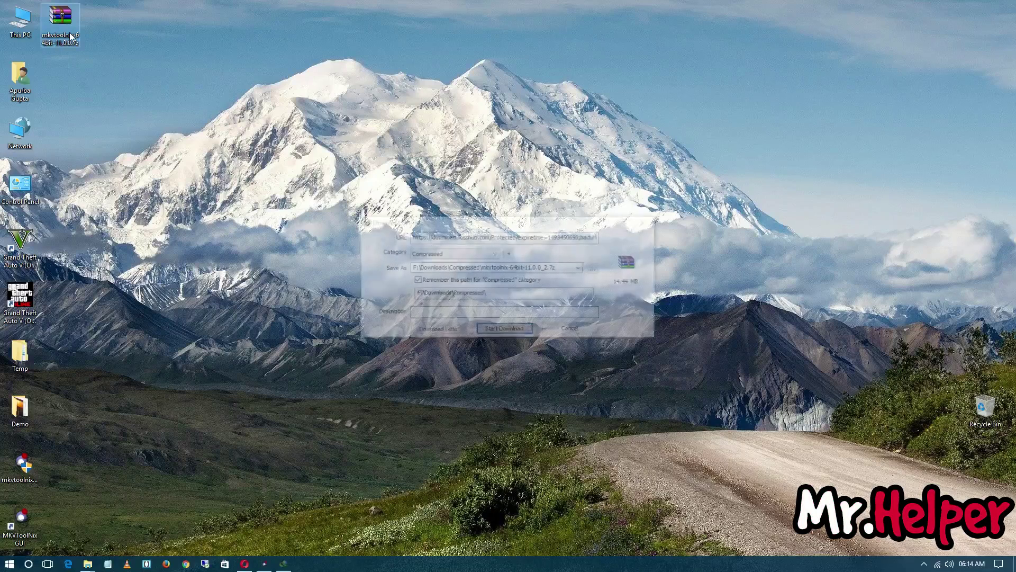
left_click(569, 328)
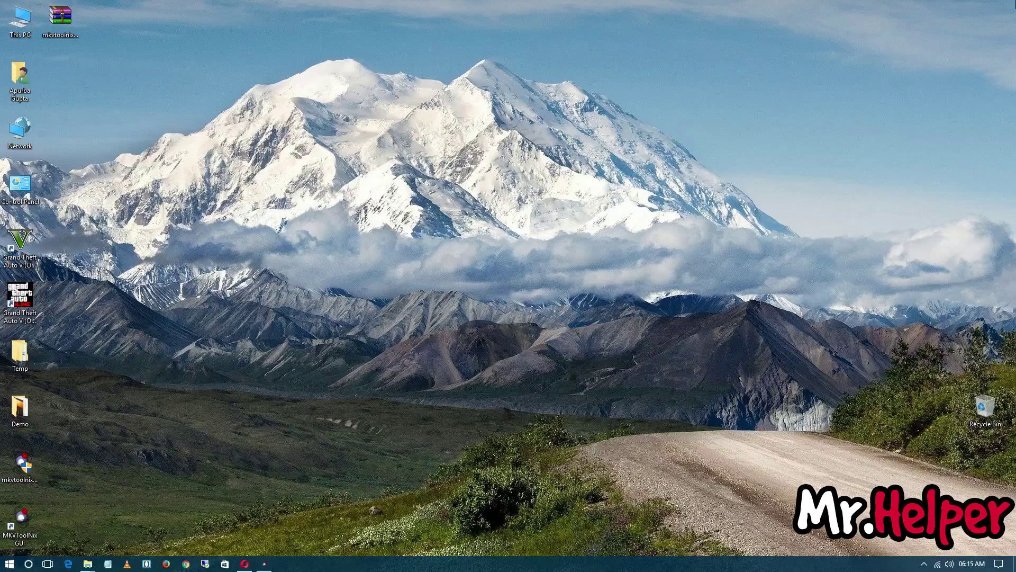
left_click(75, 15)
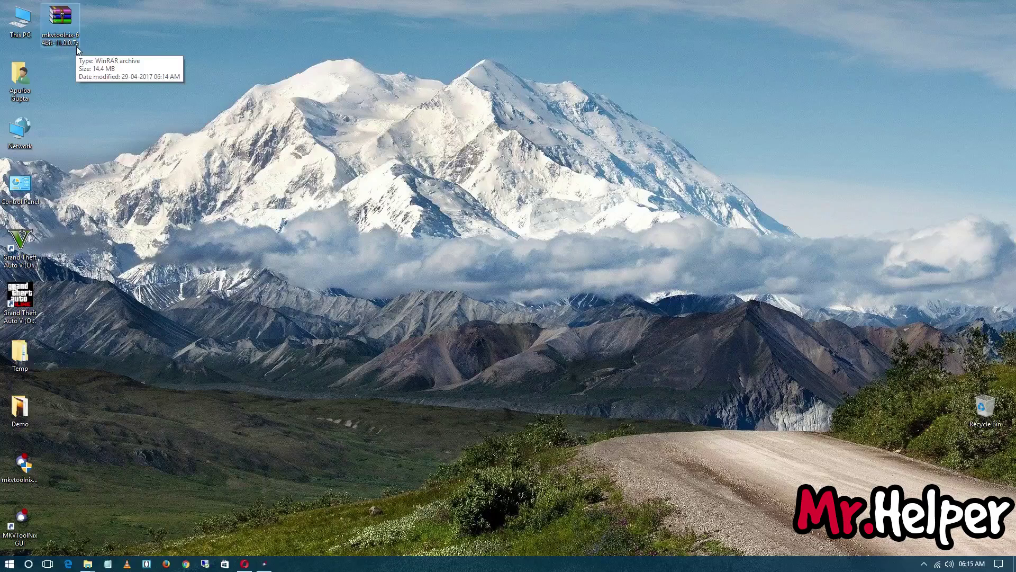
- Extract the mkvtoolnix folder from the .7z archive to the desktop with WinRAR and open it
double_click(77, 46)
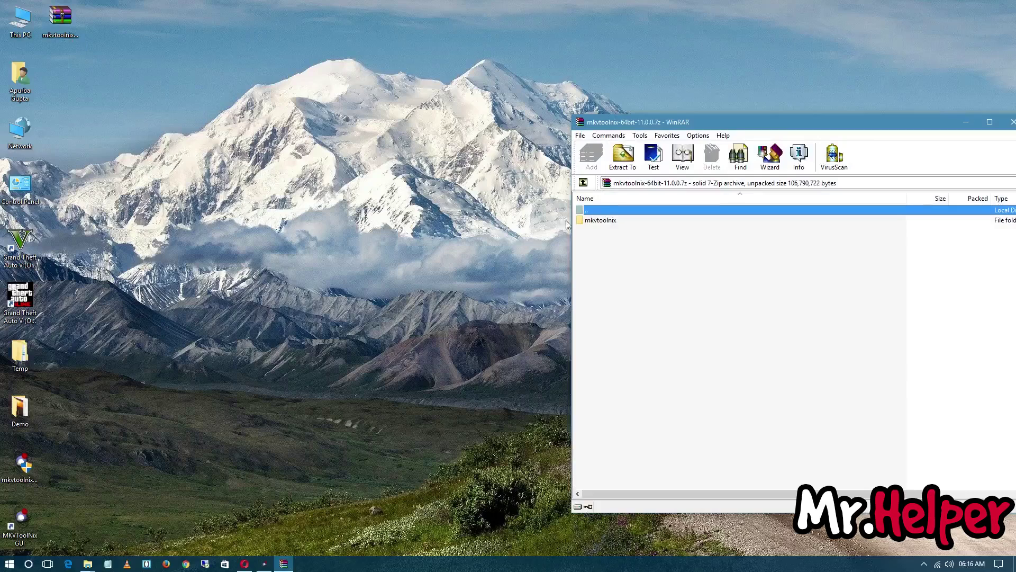
left_click_drag(643, 128, 445, 95)
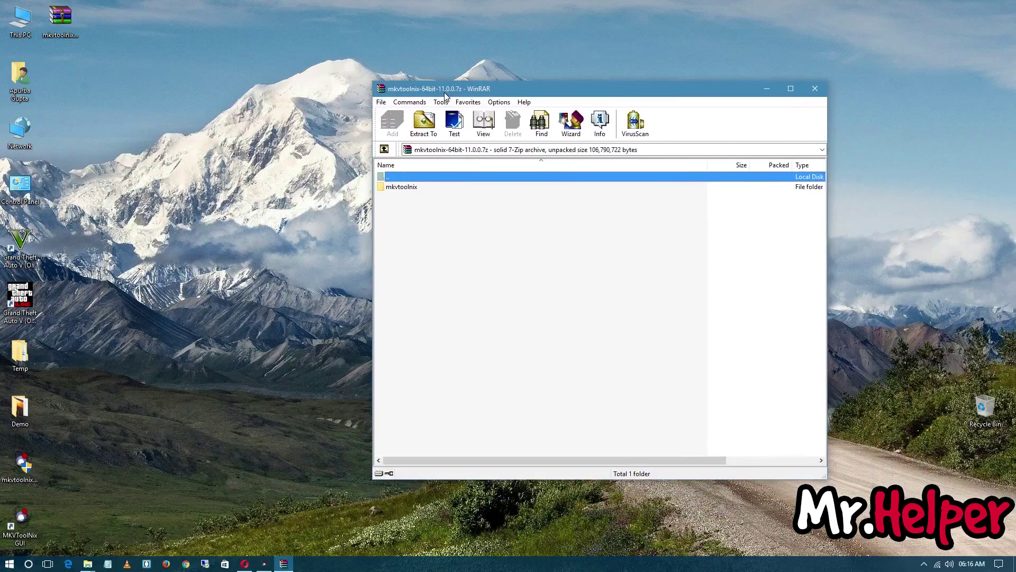
left_click(417, 189)
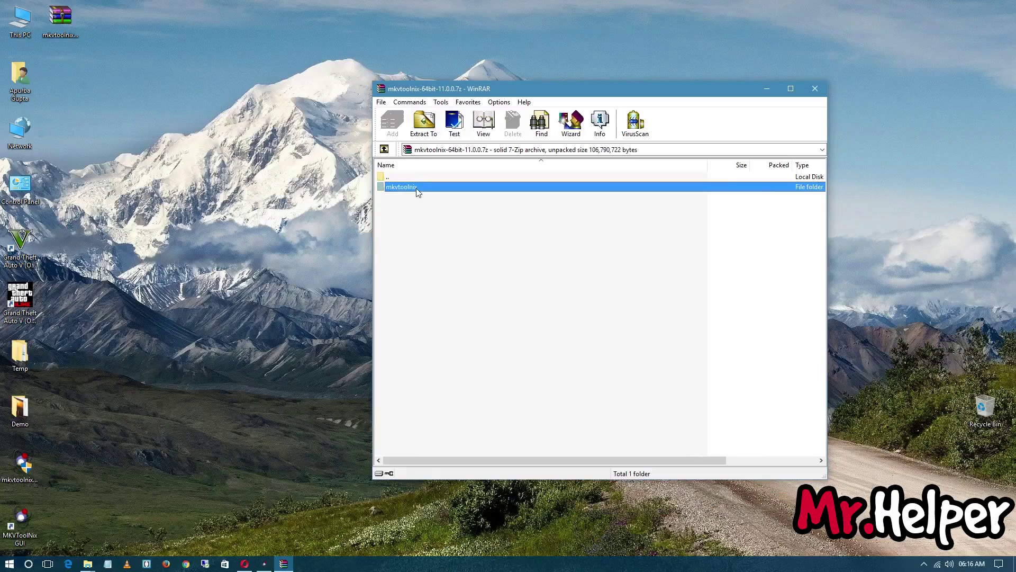
left_click_drag(417, 191, 221, 196)
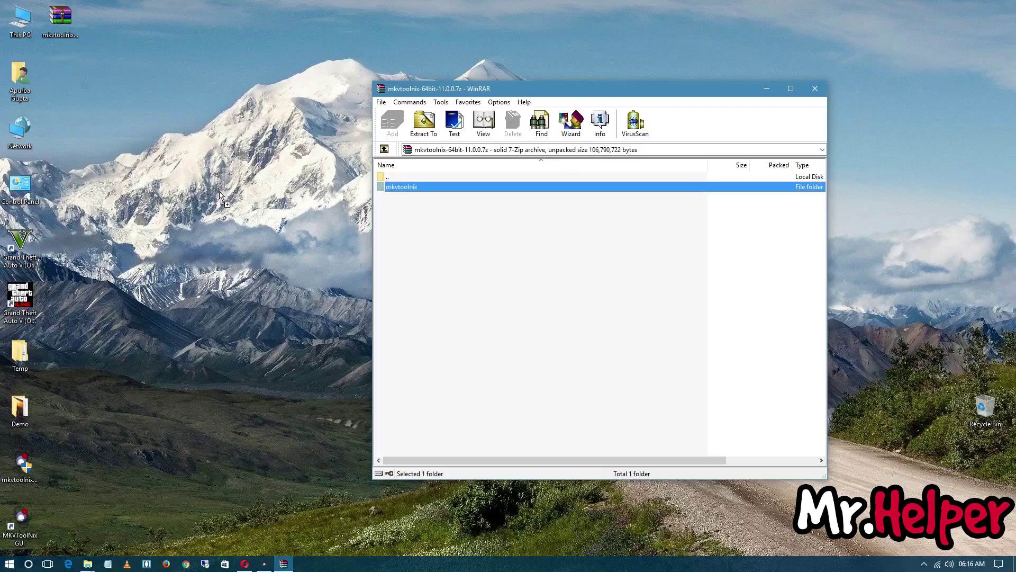
left_click_drag(219, 192, 219, 191)
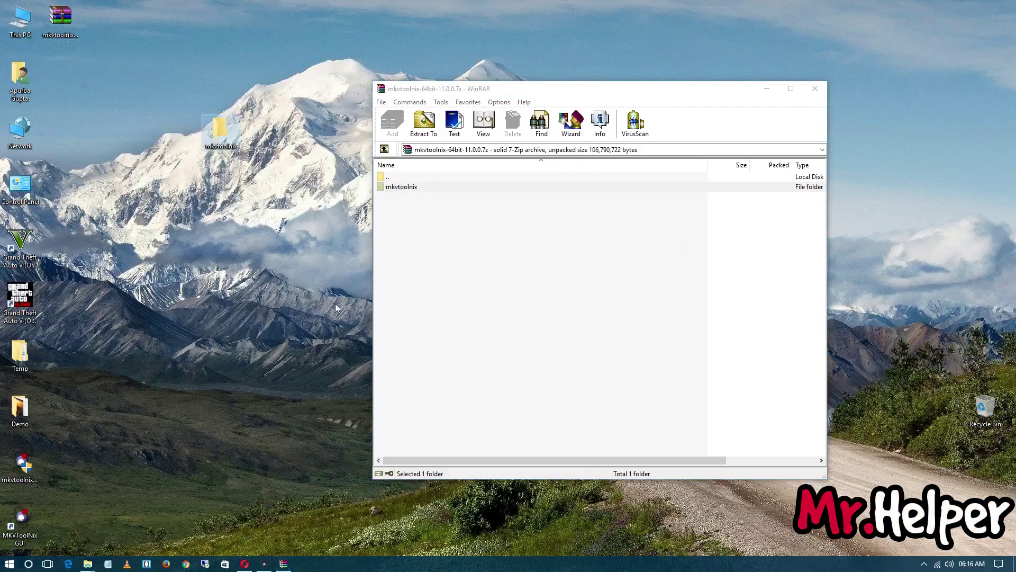
left_click(809, 95)
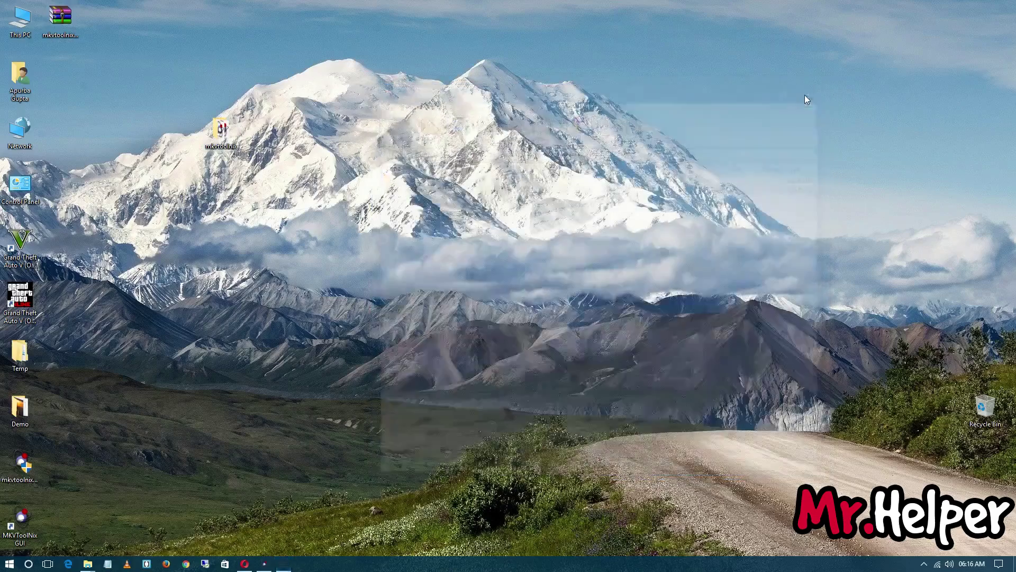
double_click(225, 132)
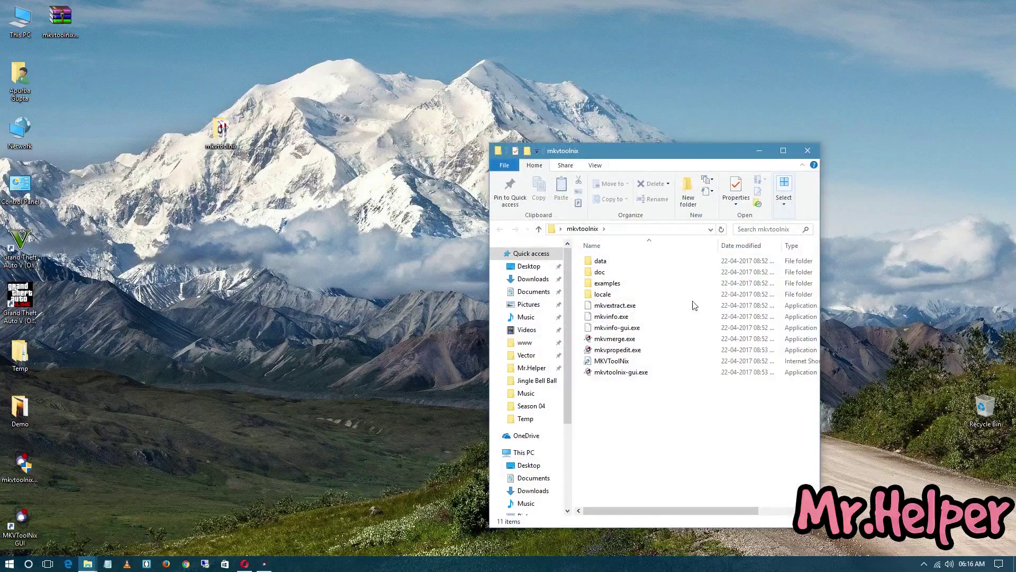
- Launch MKVToolNix GUI from its desktop shortcut, then quit it with Ctrl+W
right_click(29, 517)
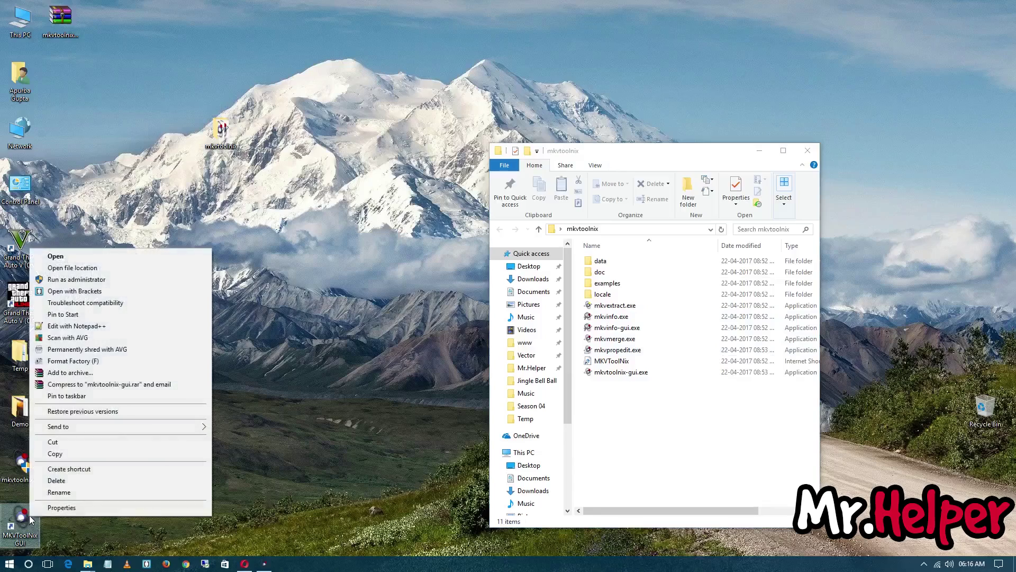
left_click(144, 261)
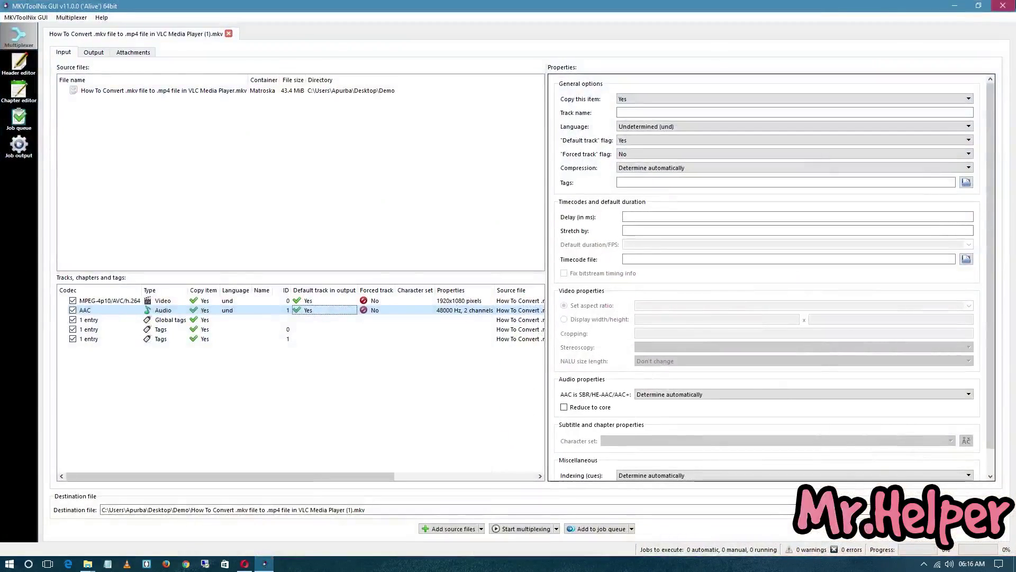
key("ctrl+w")
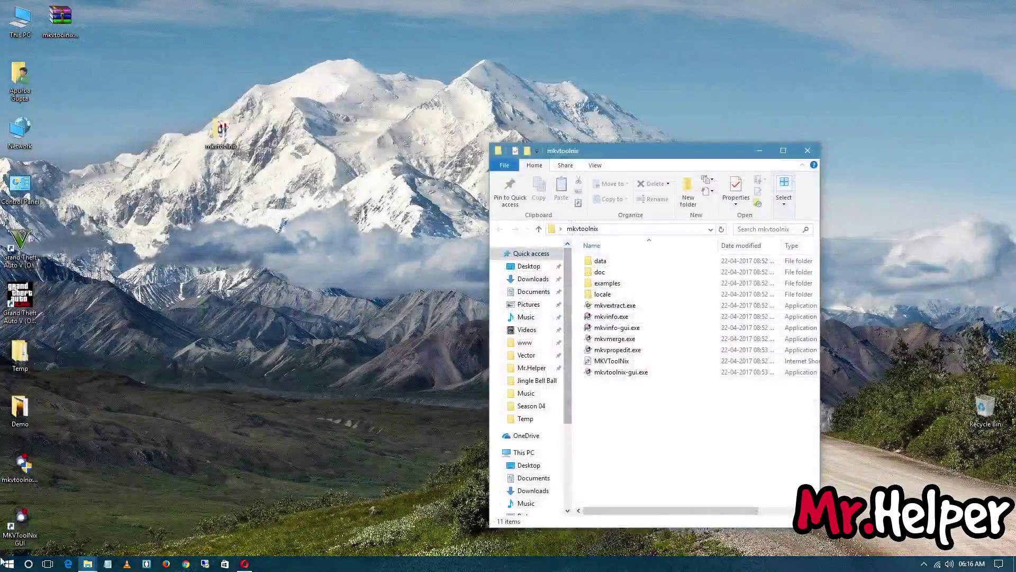
- Open the shortcut's Program Files\MKVToolNix location and move that window to the left
right_click(14, 526)
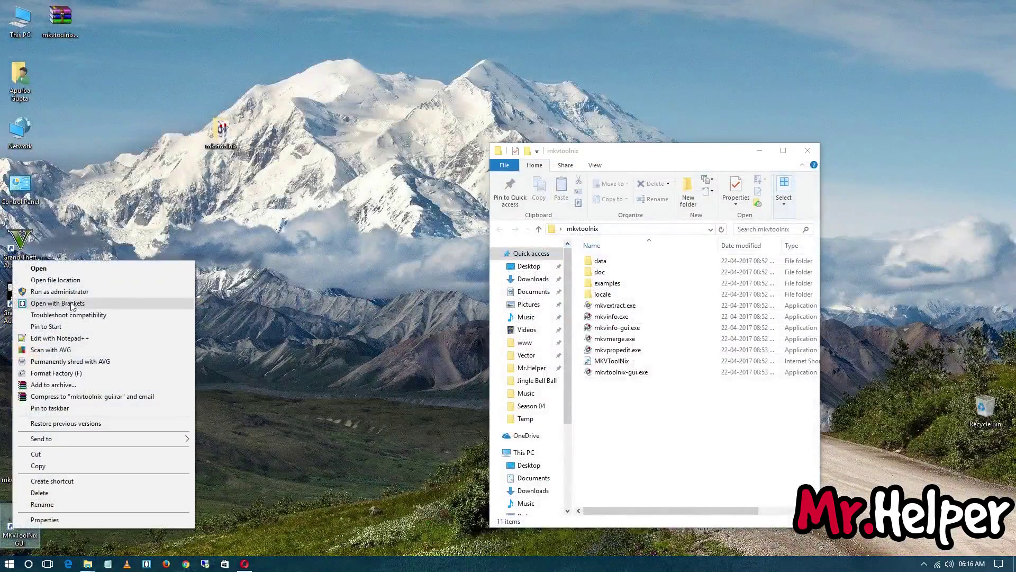
left_click(75, 279)
left_click_drag(694, 165, 306, 149)
- Show the installed folder as small icons and delete gMKVExtractGUI.exe, gMKVExtractGUI.ini and gMKVToolNix.dll
left_click(217, 164)
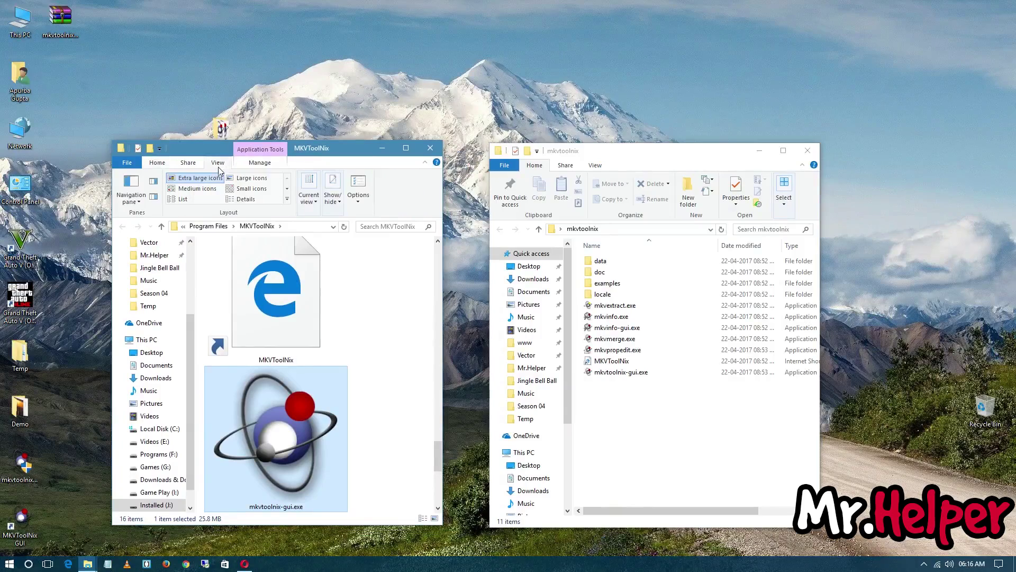
left_click(244, 189)
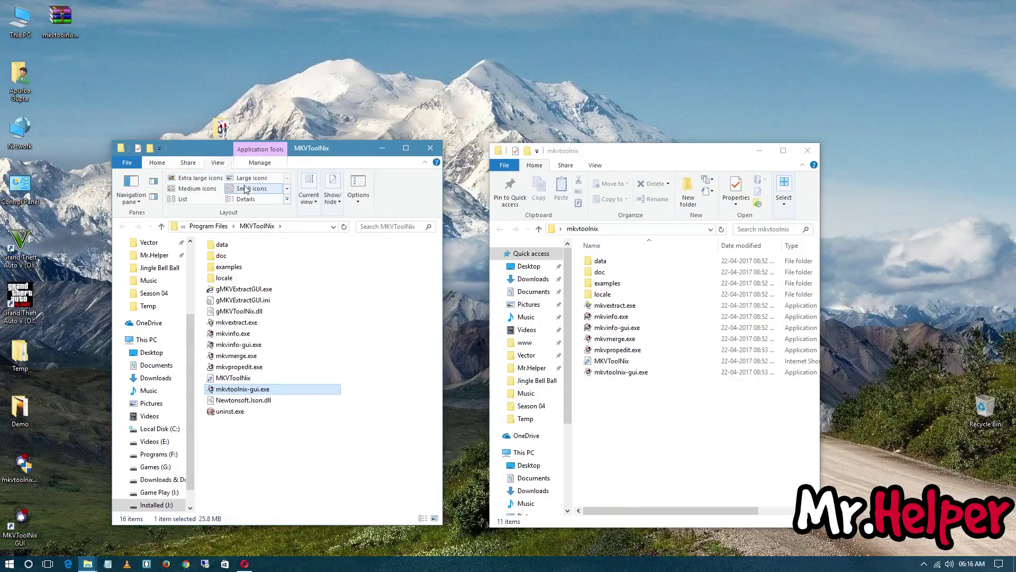
left_click(359, 462)
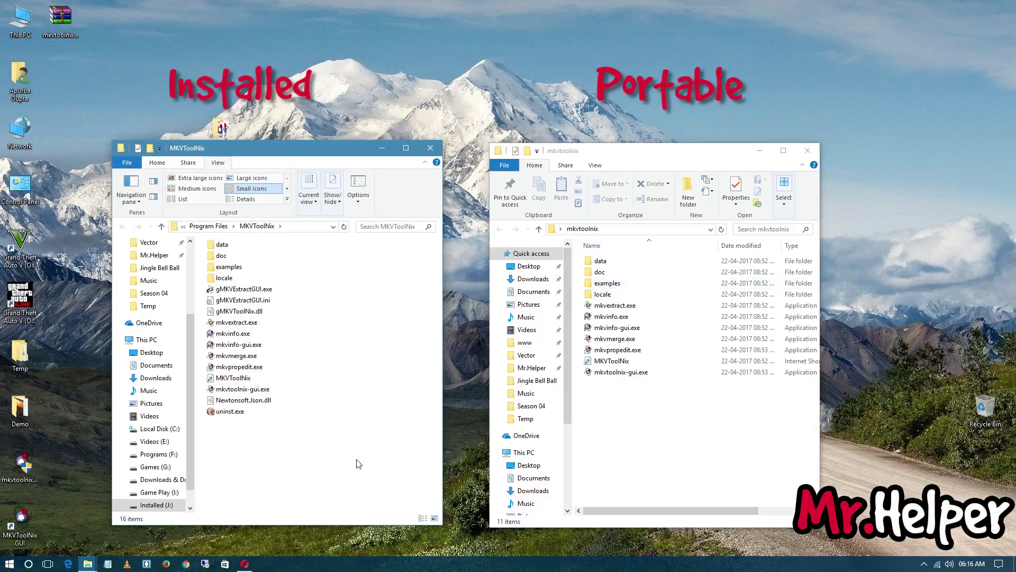
left_click_drag(356, 473, 329, 443)
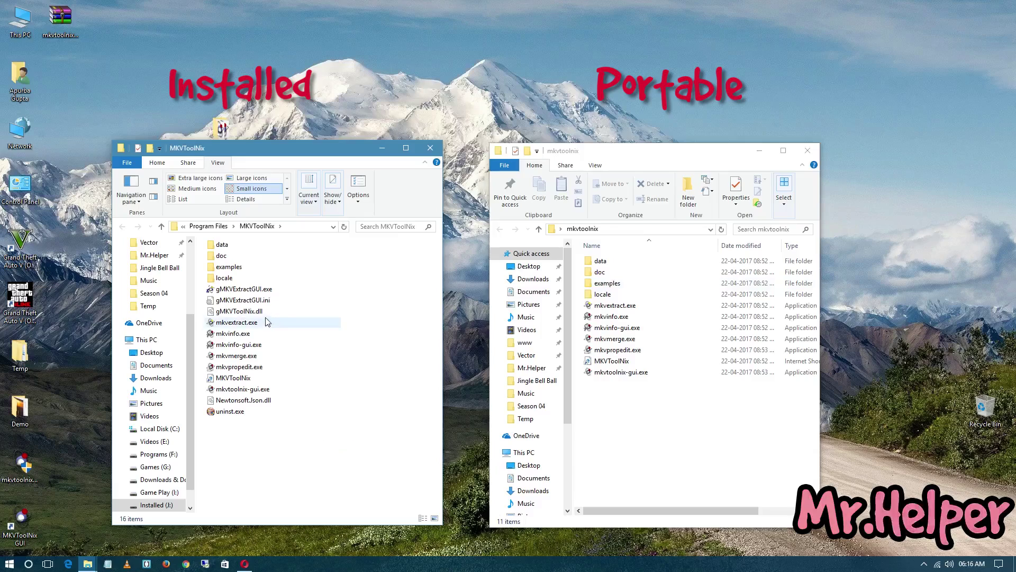
left_click_drag(269, 316, 274, 293)
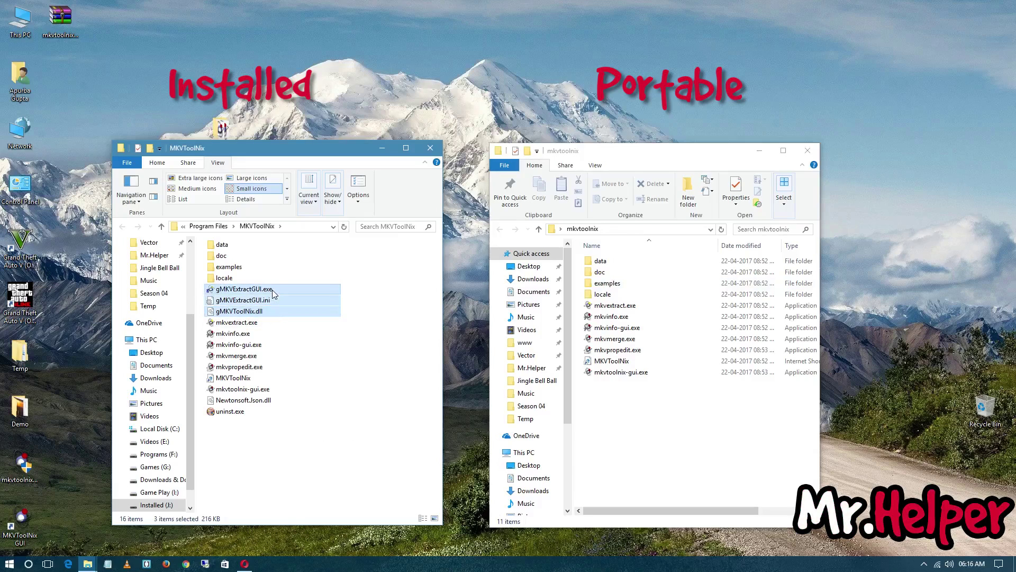
key("Delete")
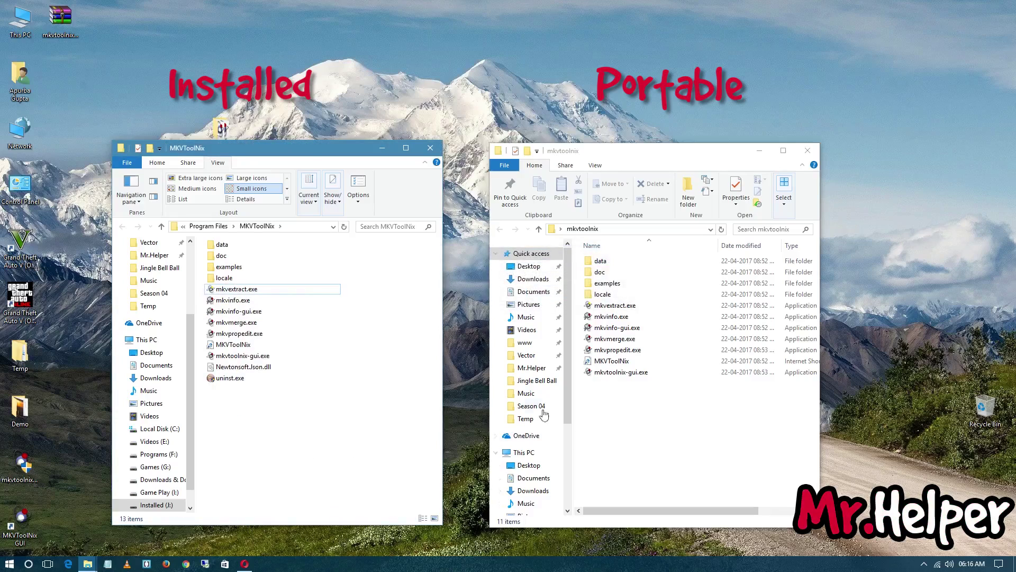
left_click(222, 378)
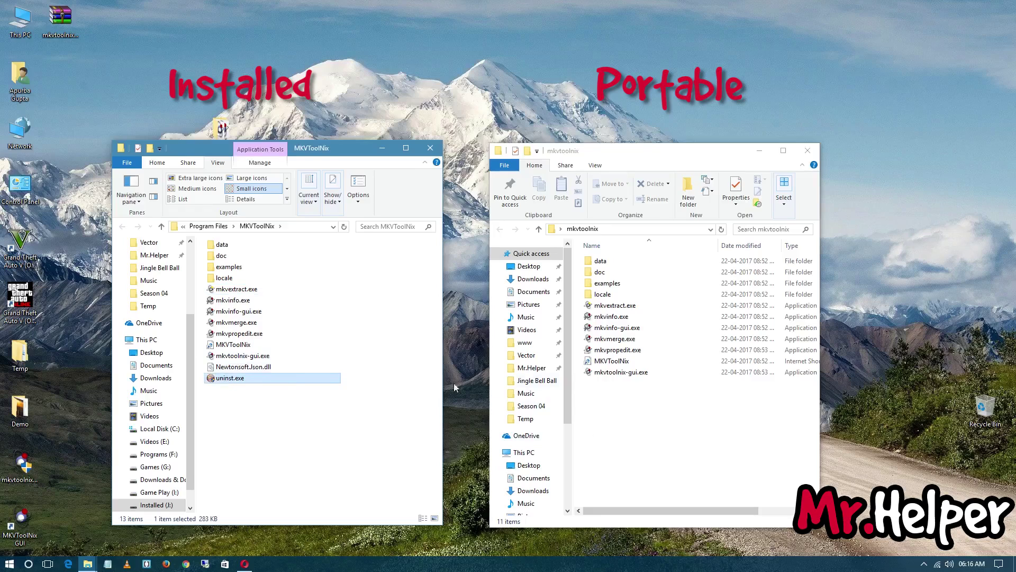
- Move the installed MKVToolNix window down and left beside the portable folder
left_click_drag(667, 438, 601, 259)
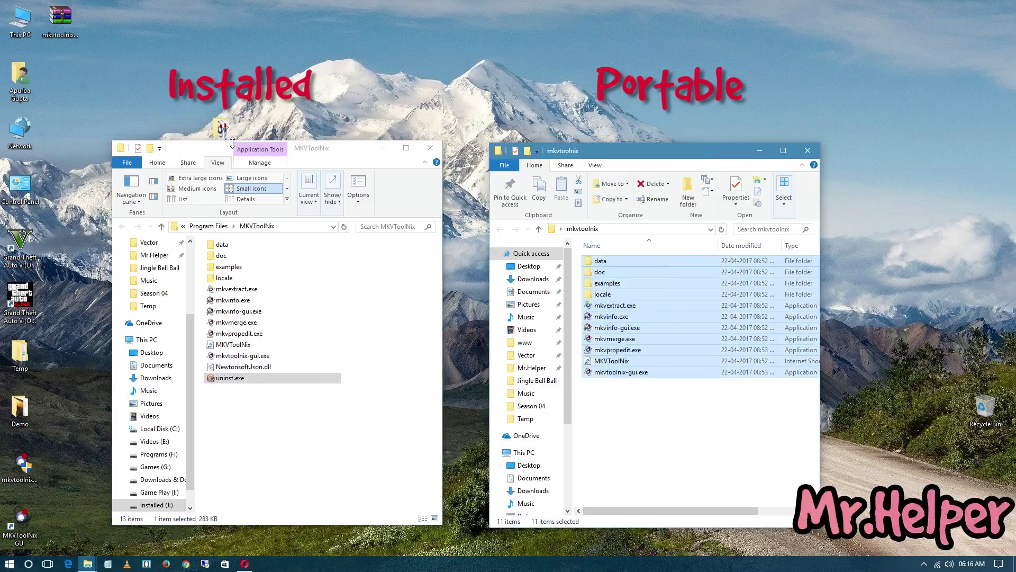
left_click_drag(334, 148, 316, 194)
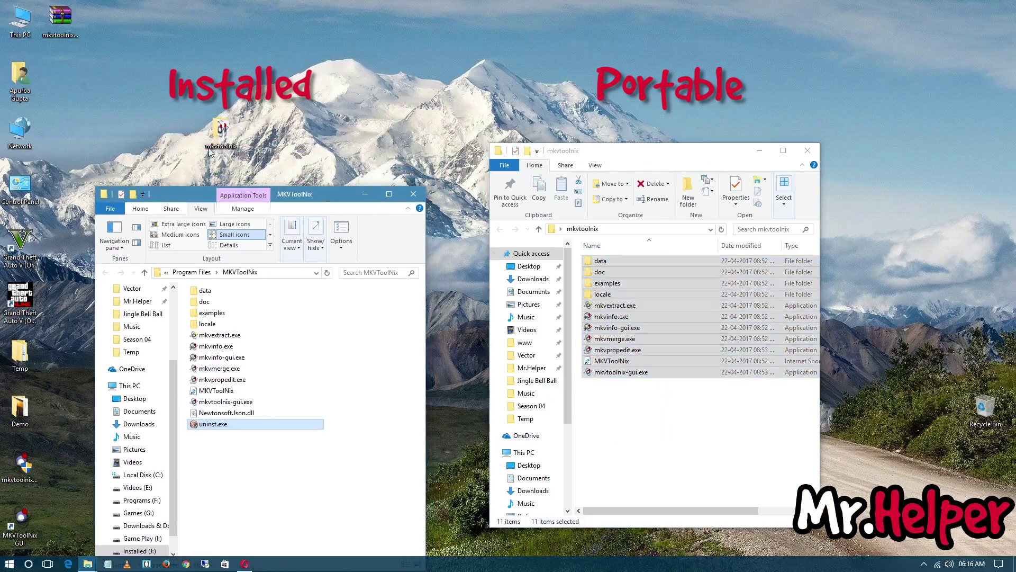
left_click(657, 425)
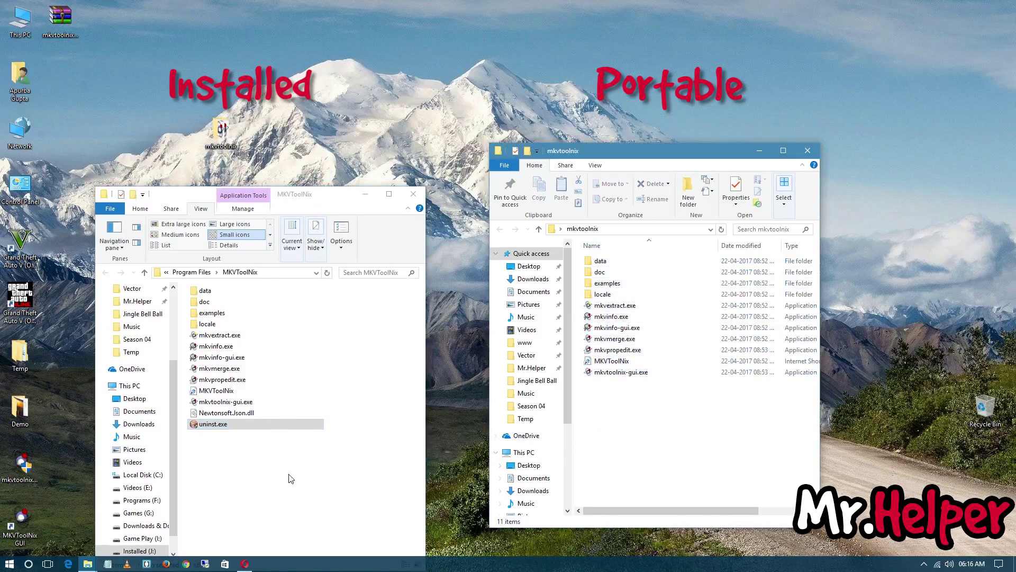
left_click(221, 128)
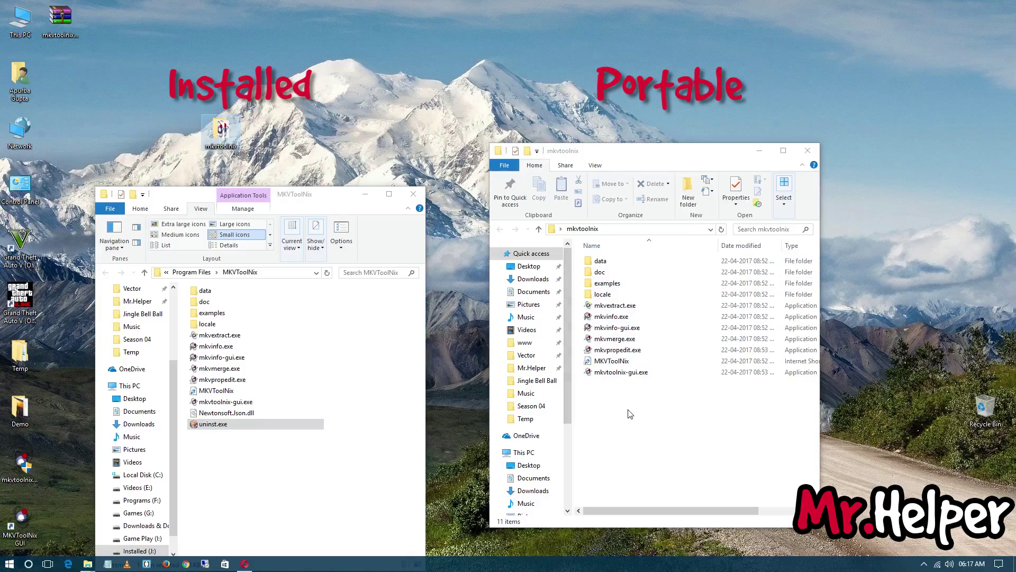
- Select all files in both folders and highlight uninst.exe, found only in the installed copy
left_click_drag(297, 488, 238, 286)
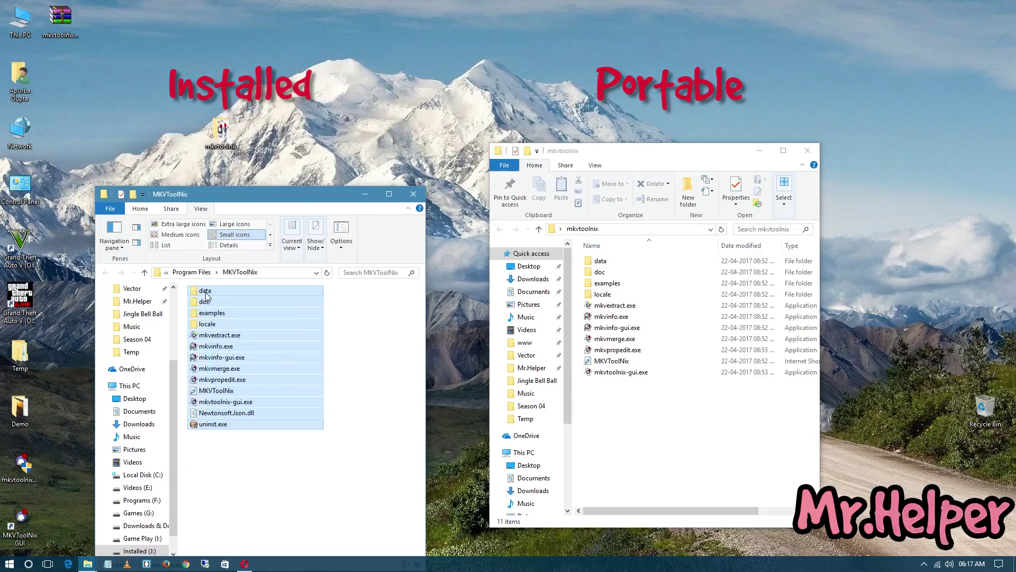
left_click(260, 462)
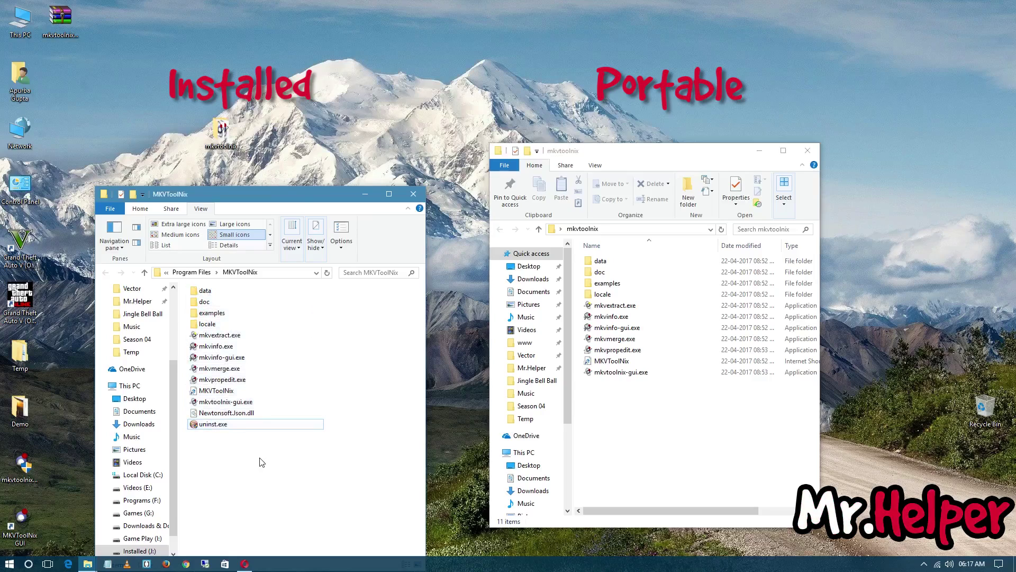
left_click_drag(259, 461, 223, 287)
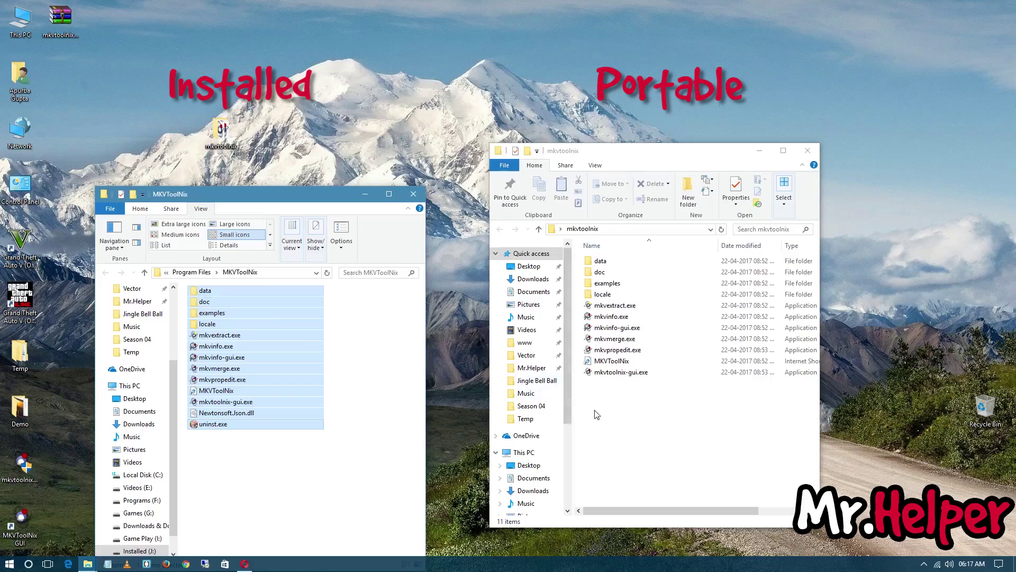
left_click(668, 433)
left_click_drag(669, 433, 580, 249)
left_click(312, 433)
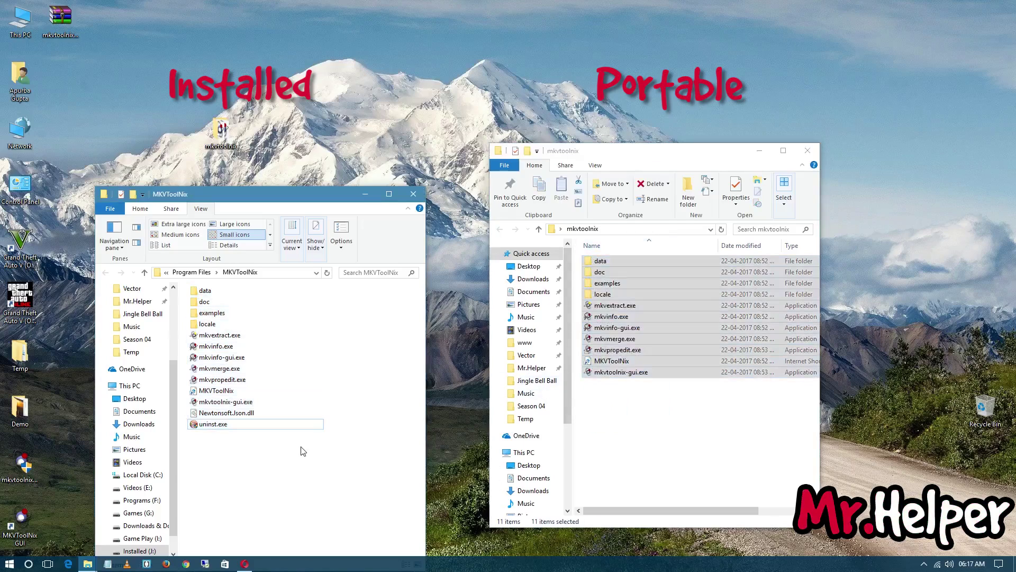
left_click(217, 428)
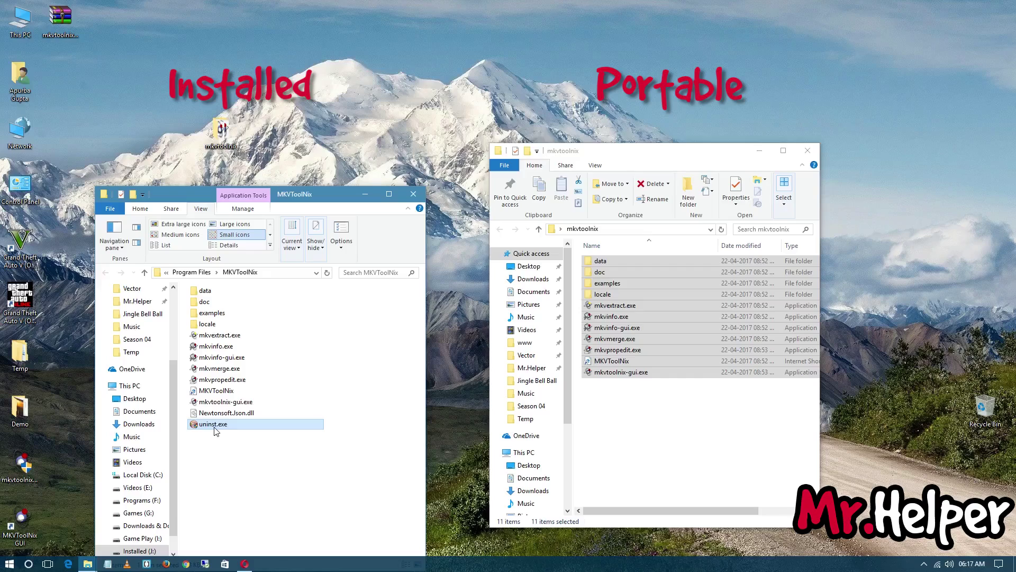
- Switch between the installed and portable folder windows to compare their contents
left_click(711, 490)
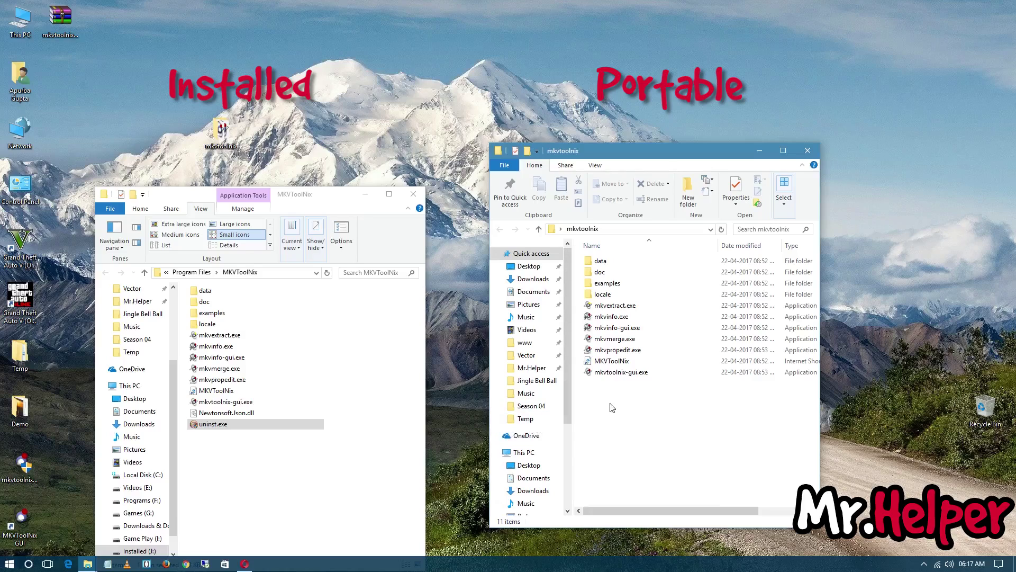
left_click(338, 484)
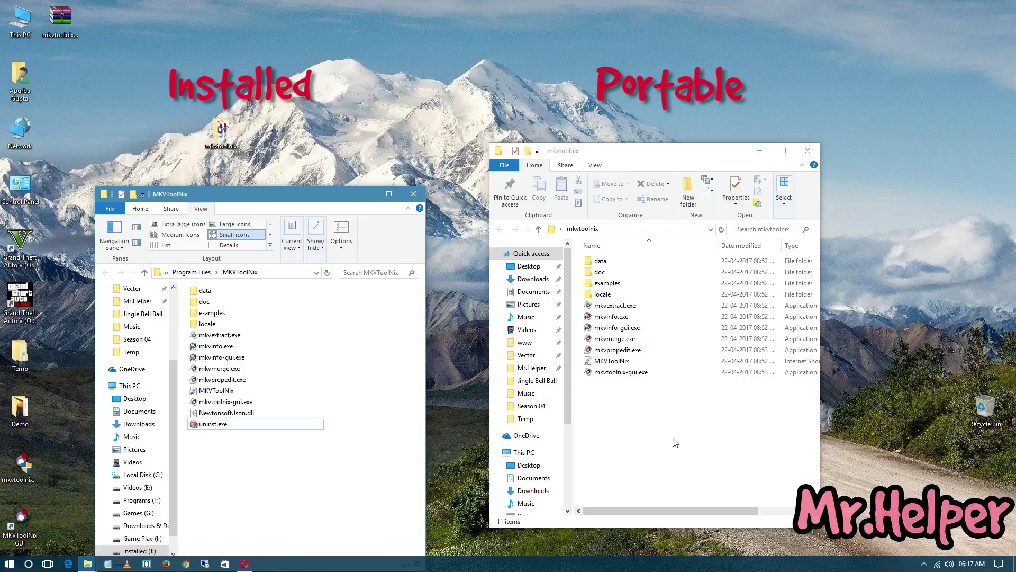
left_click(224, 141)
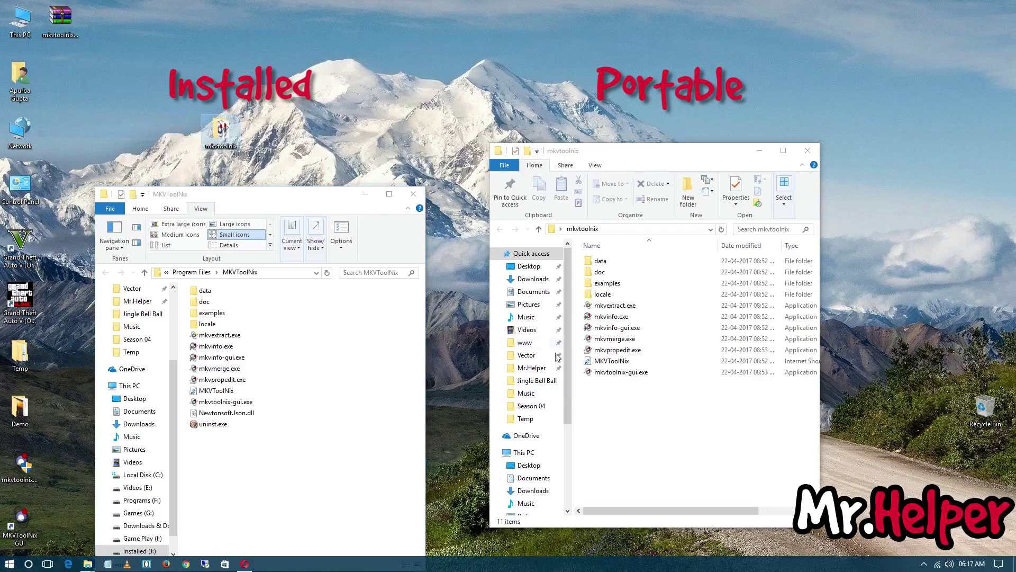
left_click(650, 423)
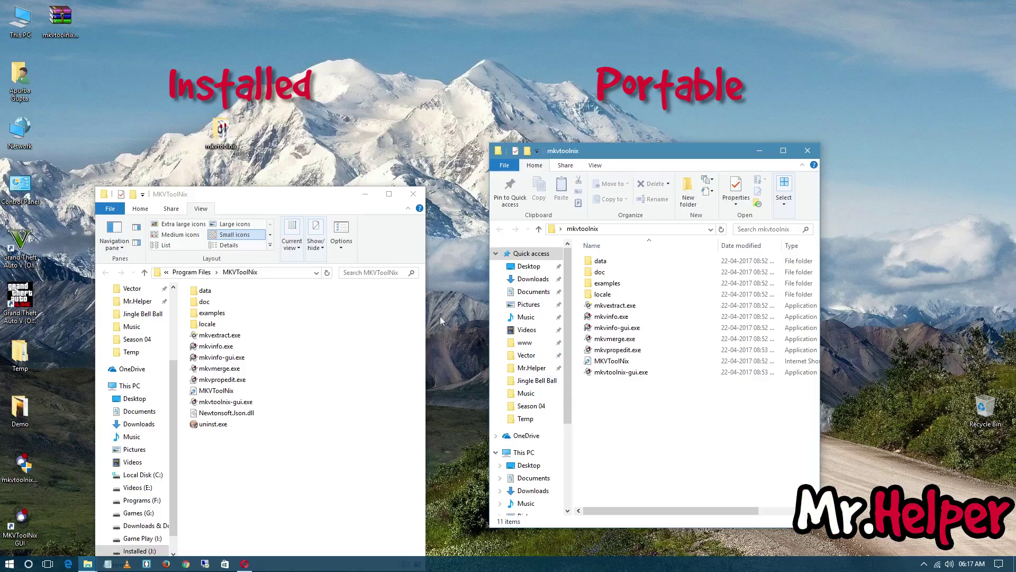
mouse_move(613, 344)
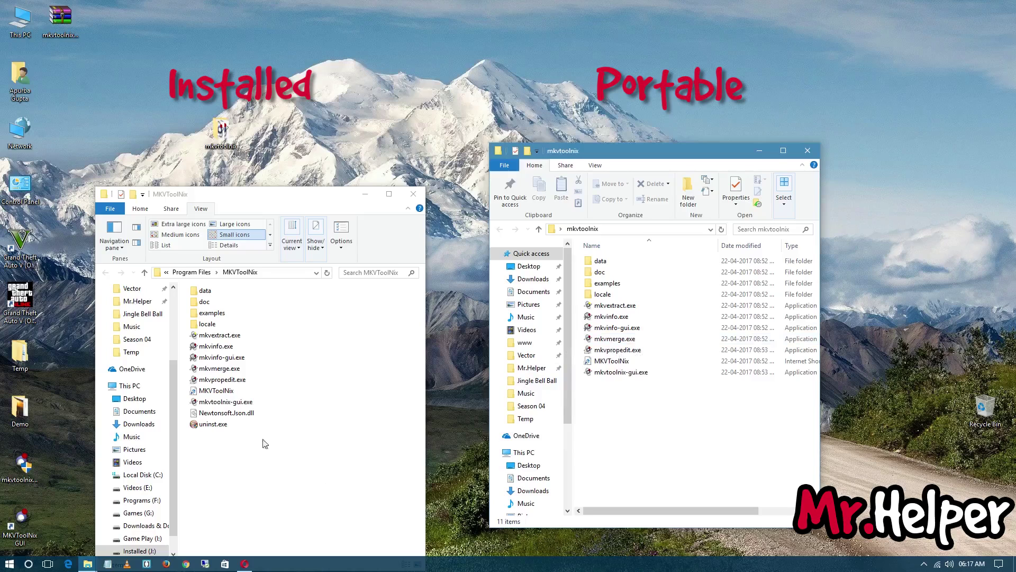
left_click(9, 563)
left_click(239, 456)
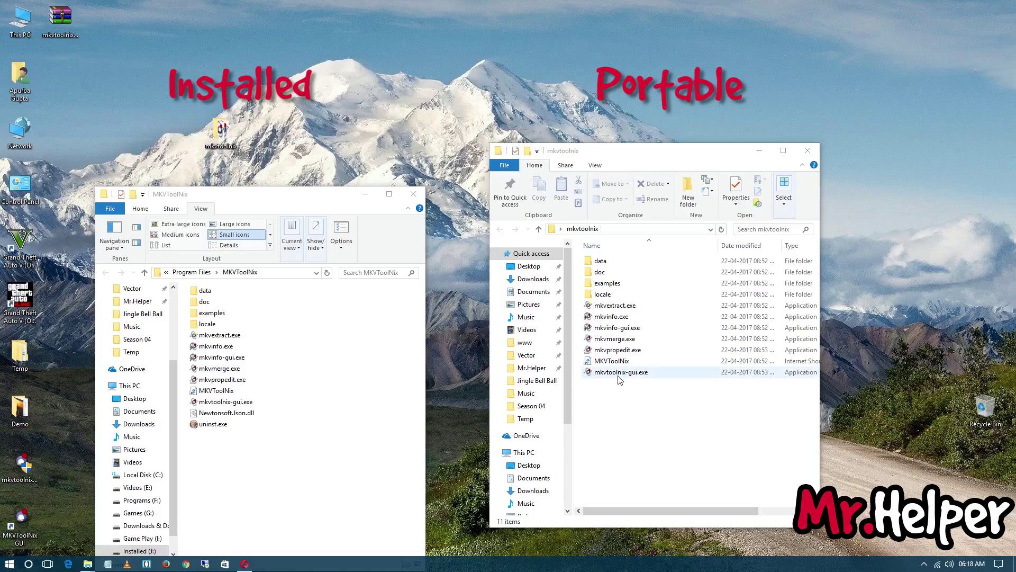
left_click(636, 422)
left_click_drag(637, 422, 602, 246)
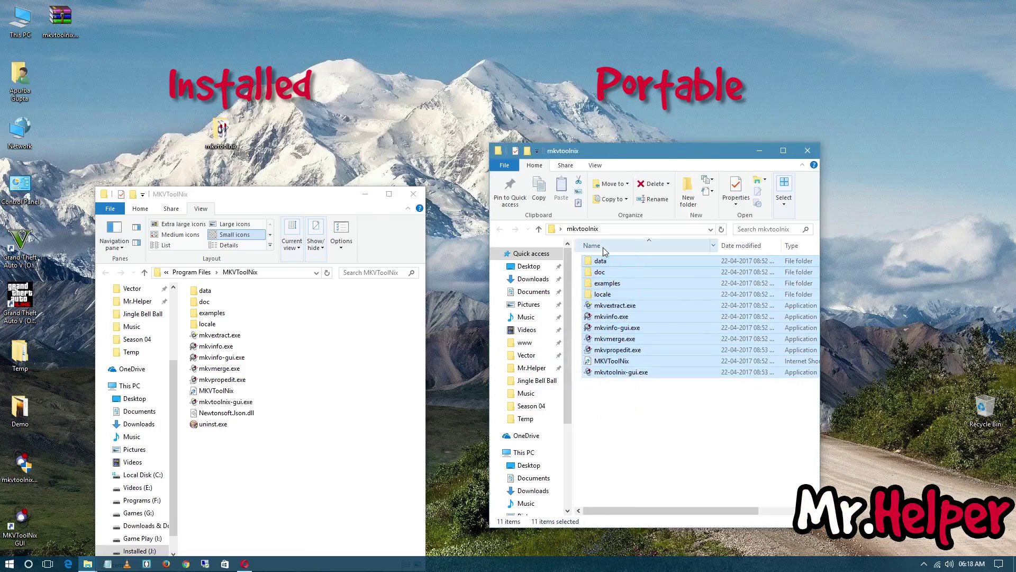
left_click(671, 443)
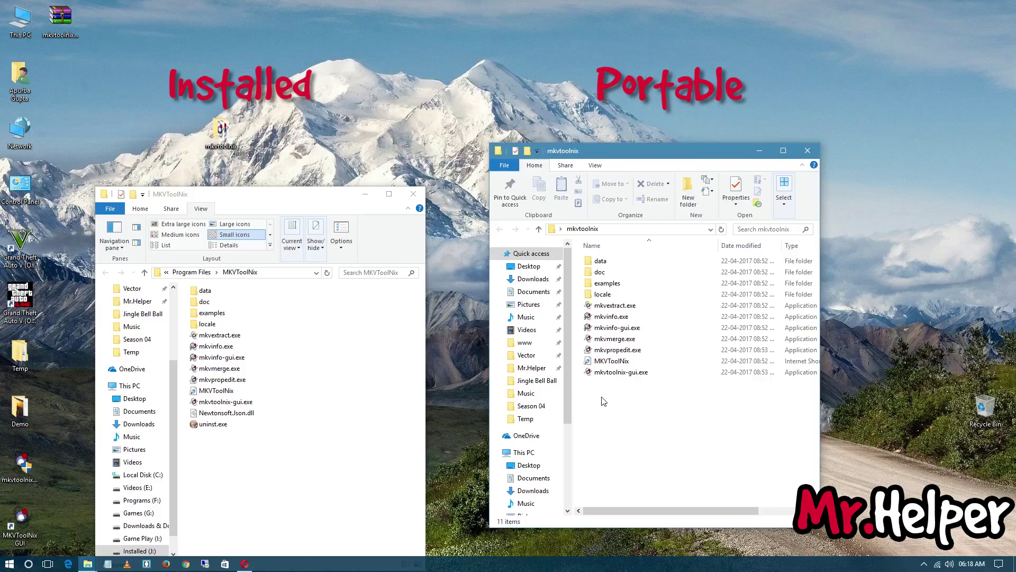
- Minimize the installed and portable folder windows and refresh the desktop
left_click(356, 195)
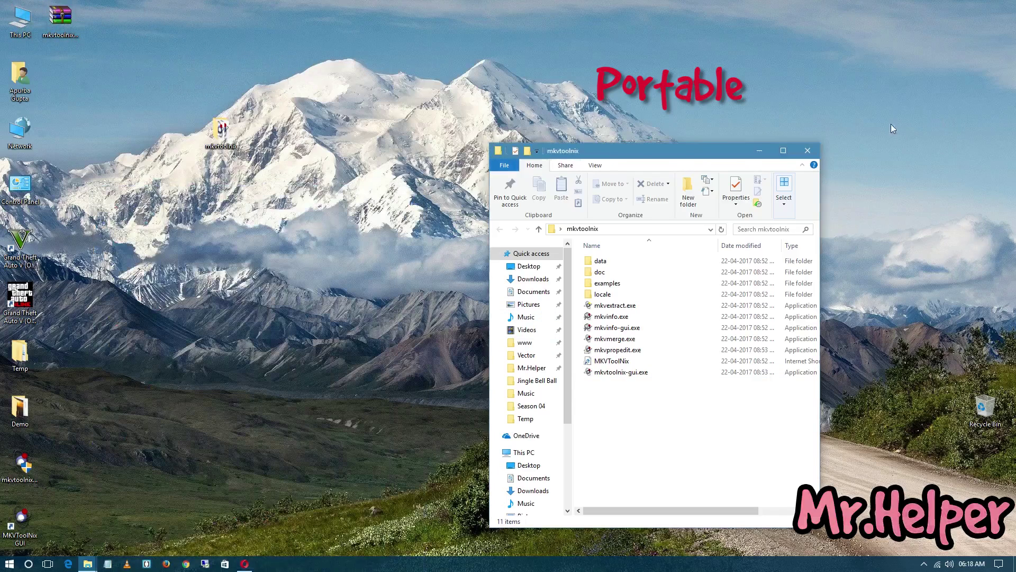
left_click(760, 152)
right_click(761, 155)
left_click(779, 185)
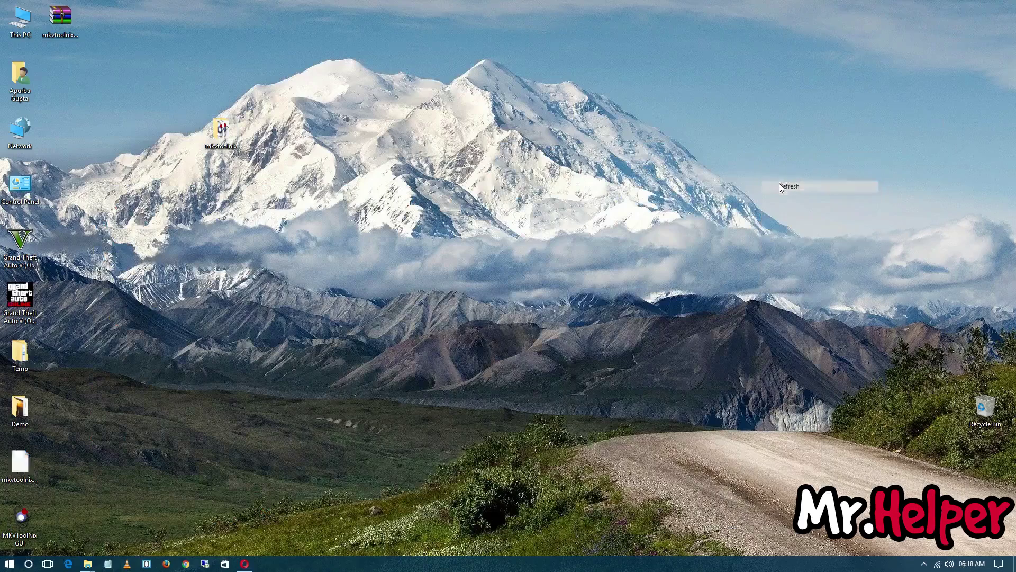